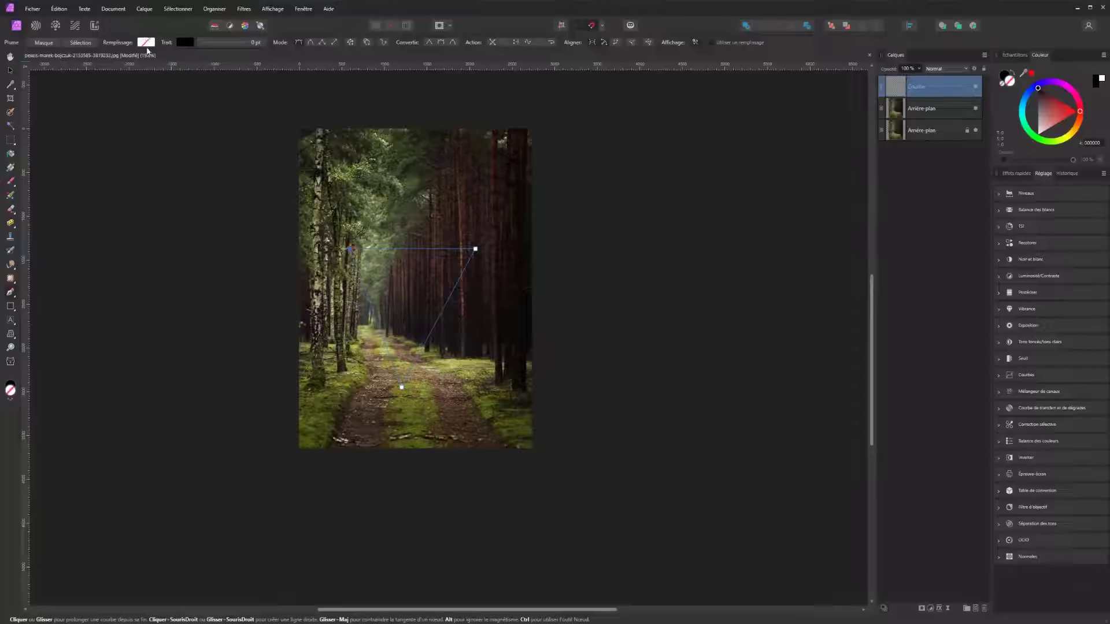
Fill the triangular curve with black and make it the mask of the upper Arrière-plan layer
{"action": "left_click", "coordinate": [146, 44]}
{"action": "left_click_drag", "start_coordinate": [104, 134], "coordinate": [68, 156]}
{"action": "key", "text": "v"}
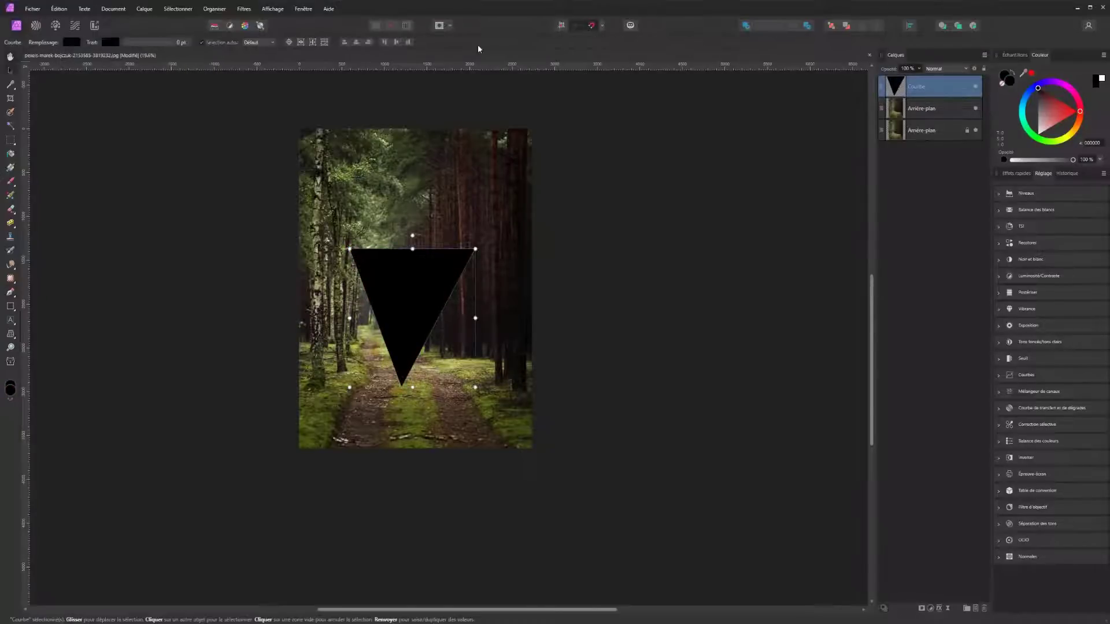
{"action": "left_click_drag", "start_coordinate": [897, 95], "coordinate": [875, 139]}
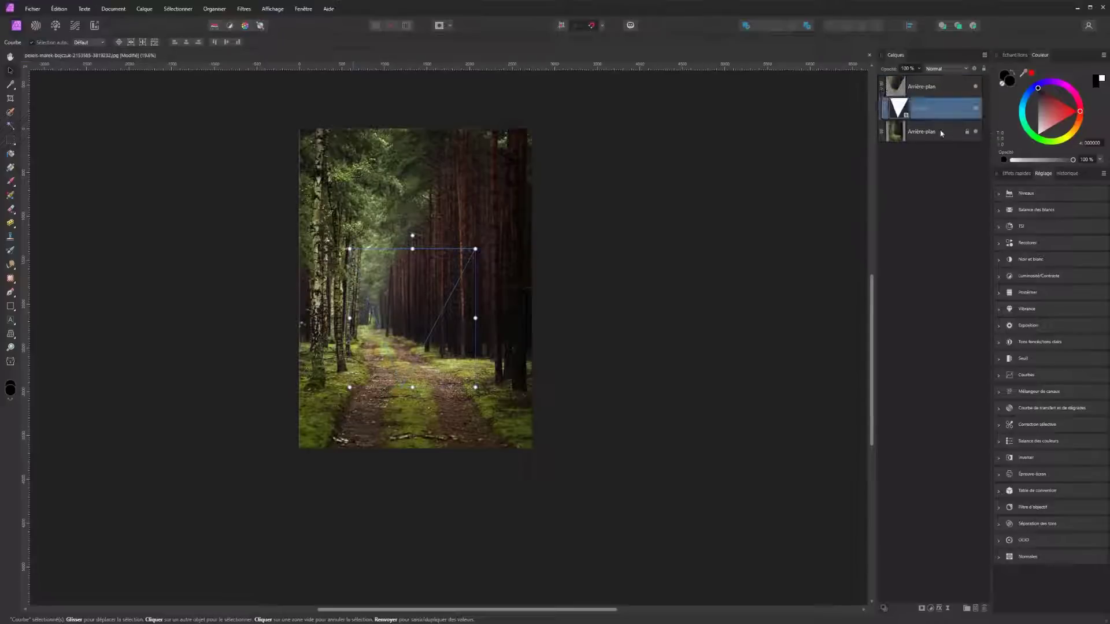
Examine the triangle mask on the forest photo, toggling the locked background layer's visibility and checking the masked layer and curve
{"action": "left_click", "coordinate": [975, 132]}
{"action": "left_click", "coordinate": [975, 132]}
{"action": "left_click", "coordinate": [905, 91]}
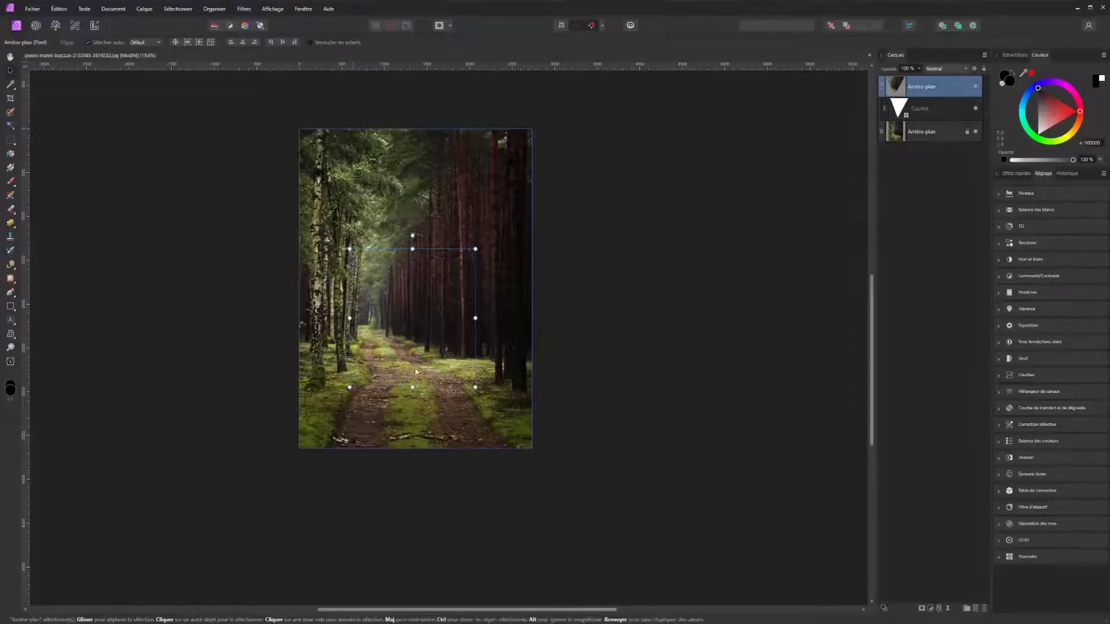
{"action": "mouse_move", "coordinate": [375, 341]}
{"action": "left_mouse_down"}
{"action": "mouse_move", "coordinate": [414, 288]}
{"action": "mouse_move", "coordinate": [376, 337]}
{"action": "left_mouse_up"}
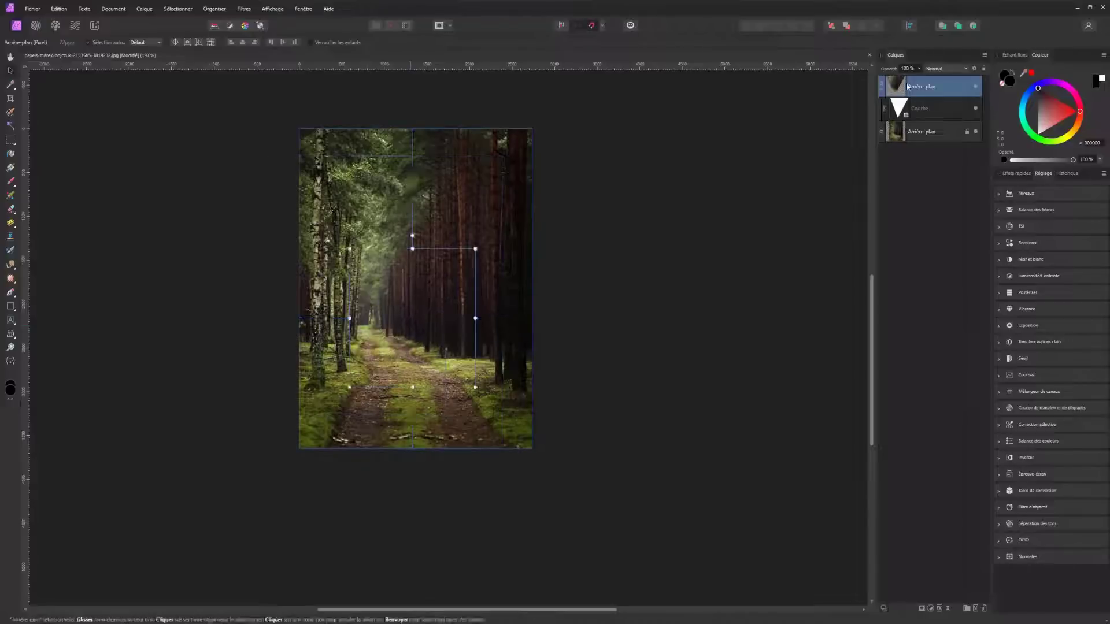
{"action": "key", "text": "ctrl+alt+0"}
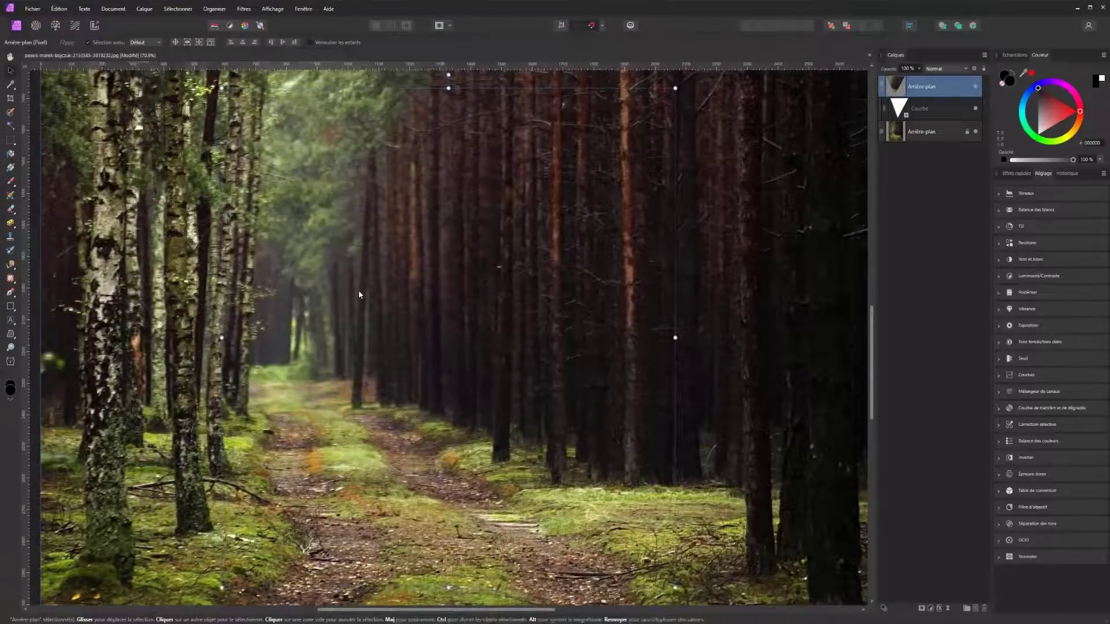
{"action": "scroll", "coordinate": [434, 223], "scroll_direction": "down", "scroll_amount": 5}
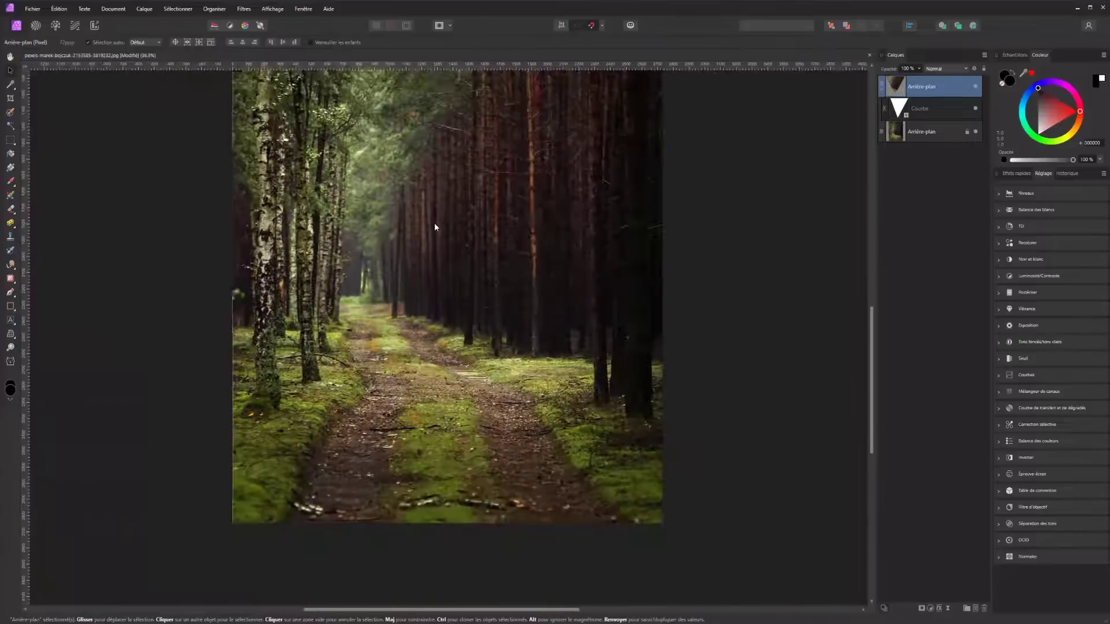
{"action": "scroll", "coordinate": [435, 223], "scroll_direction": "up", "scroll_amount": 2}
{"action": "left_click_drag", "start_coordinate": [719, 165], "coordinate": [691, 224]}
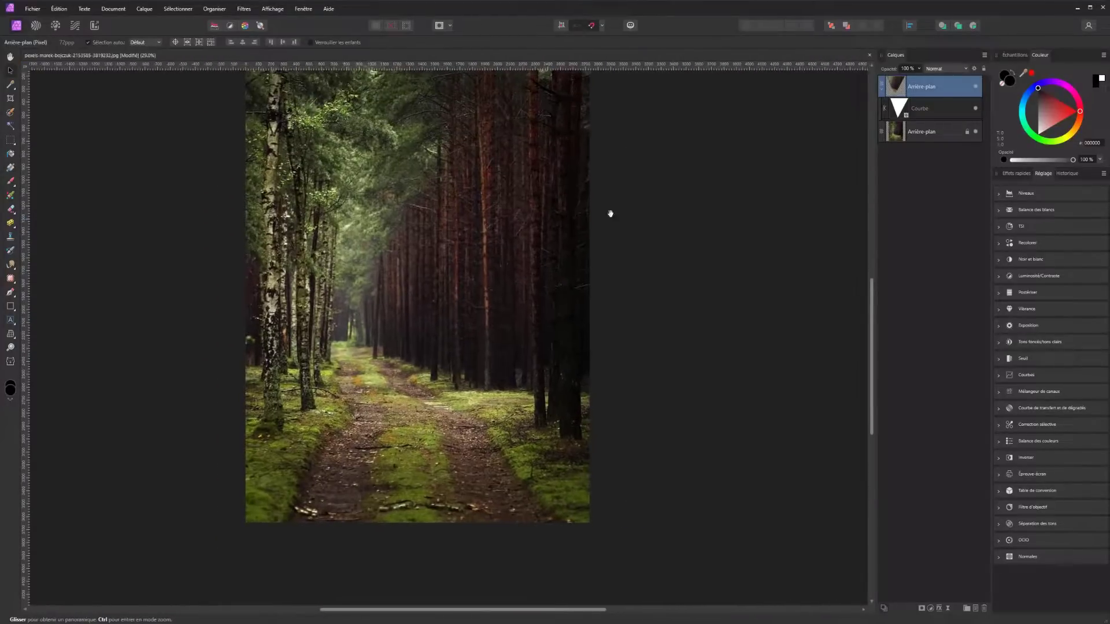
{"action": "left_click", "coordinate": [924, 109]}
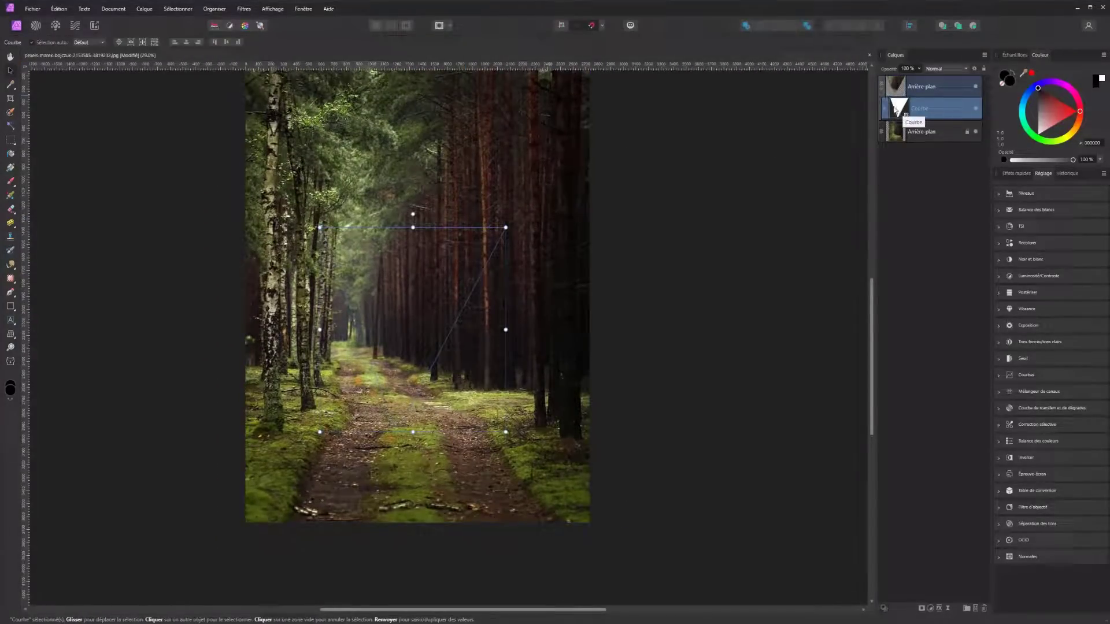
Open the Dispersion distortion filter for the upper Arrière-plan layer and keep its settings clear of the photo
{"action": "left_click", "coordinate": [916, 87]}
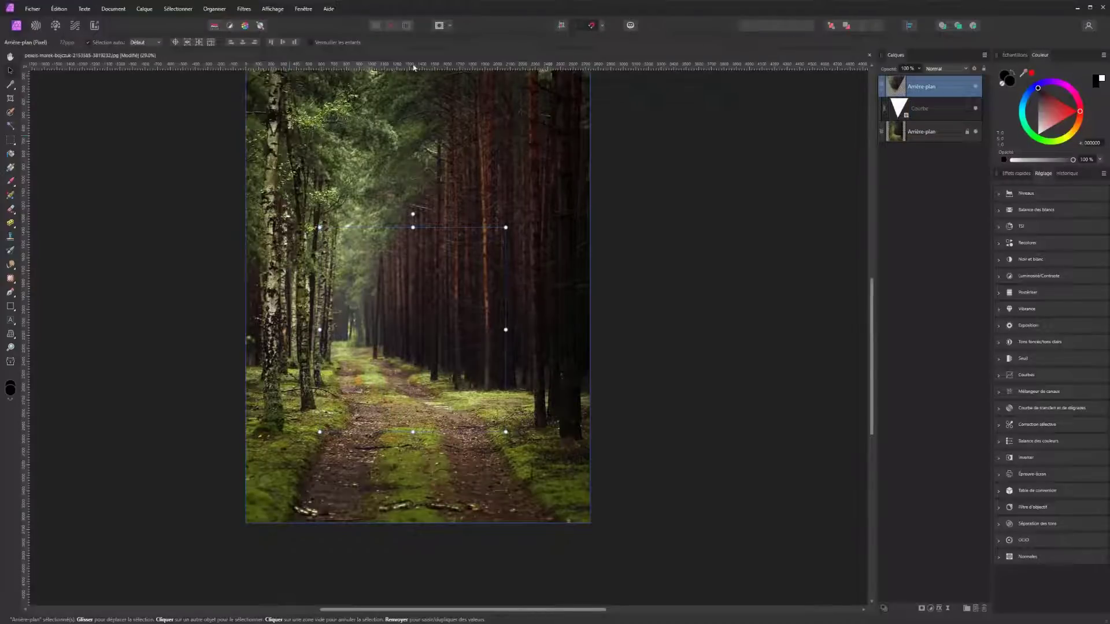
{"action": "left_click", "coordinate": [251, 10]}
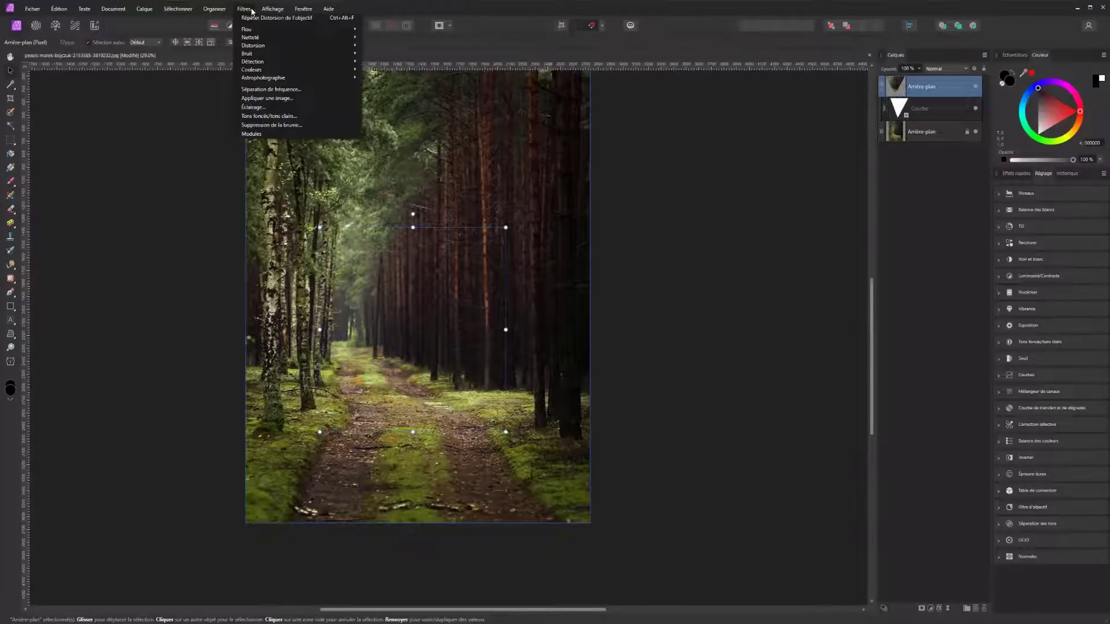
{"action": "mouse_move", "coordinate": [254, 46]}
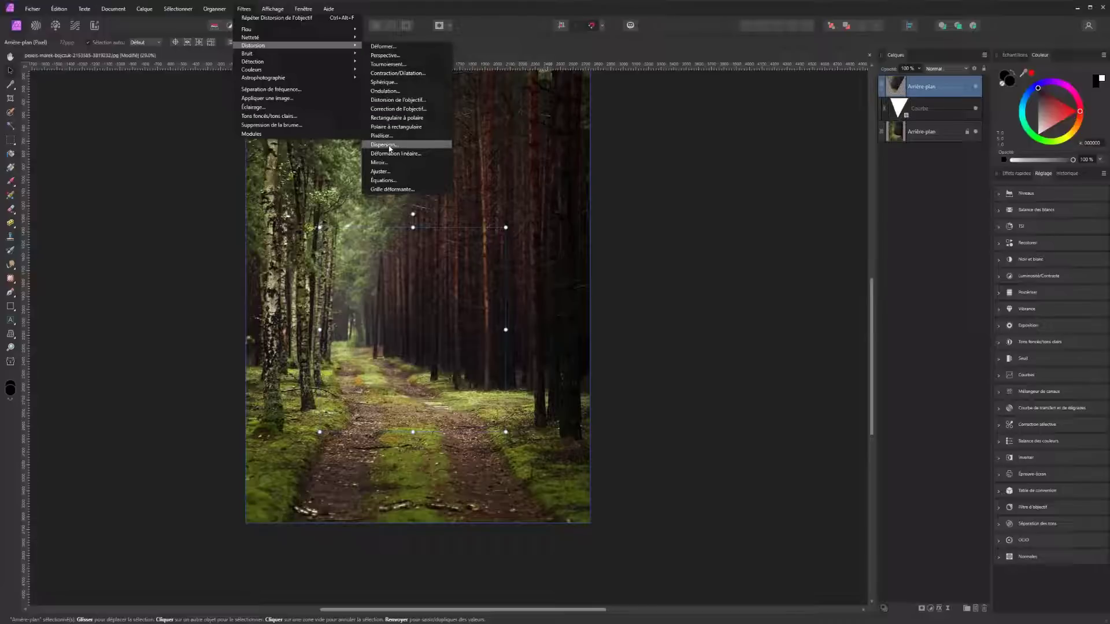
{"action": "left_click", "coordinate": [390, 146]}
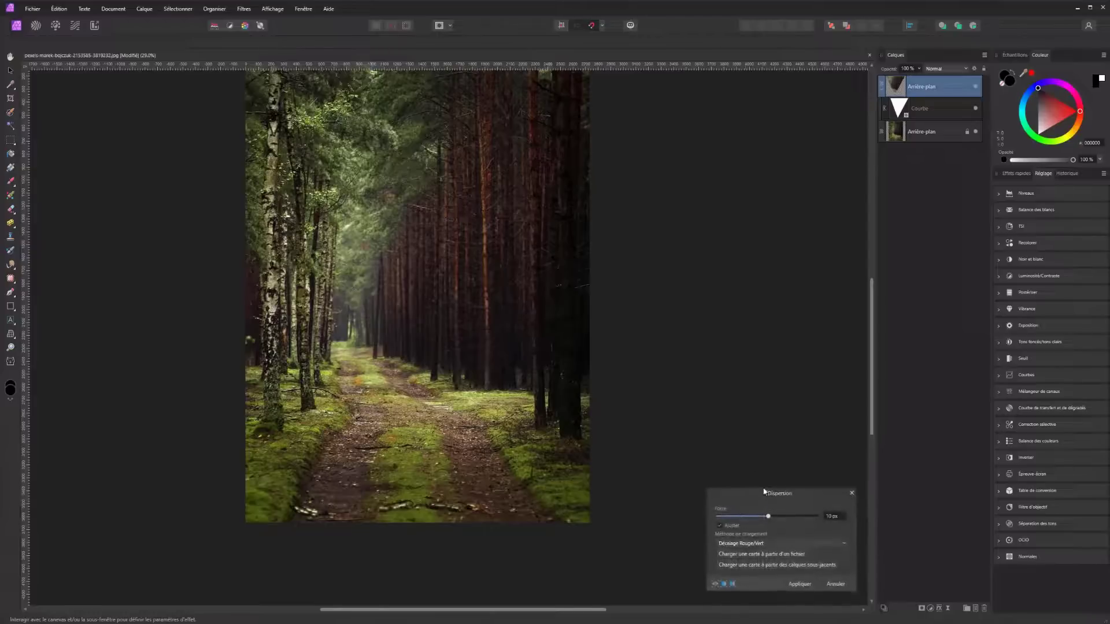
{"action": "left_click_drag", "start_coordinate": [767, 497], "coordinate": [673, 240]}
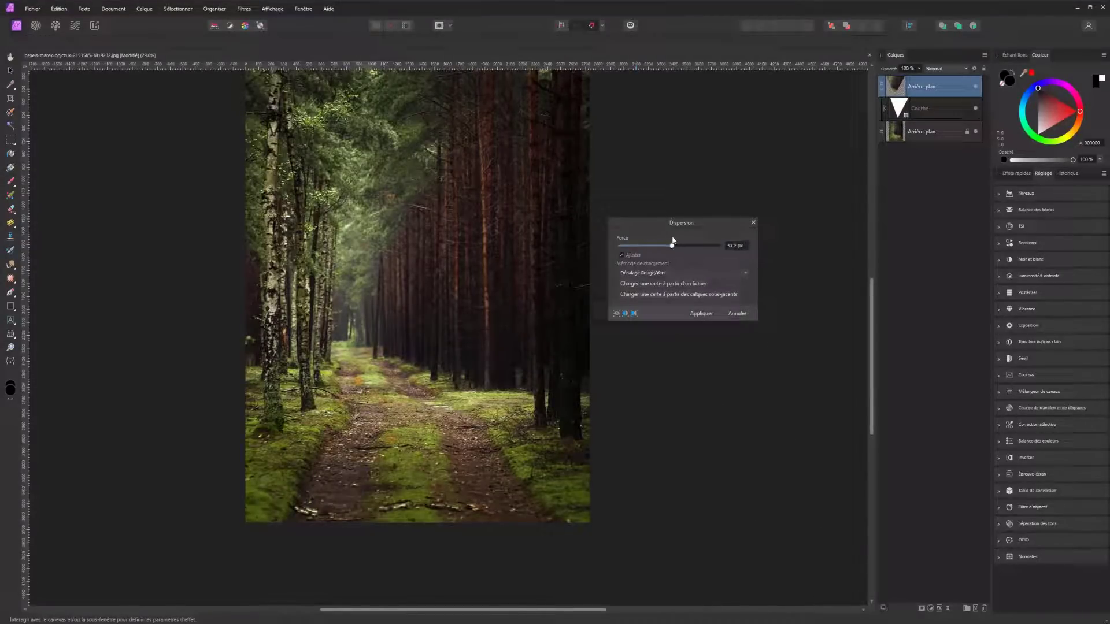
Try the blue abstract, rippled sand and marbled images as displacement maps, testing strengths of about -254 and 312 px
{"action": "left_click", "coordinate": [644, 284]}
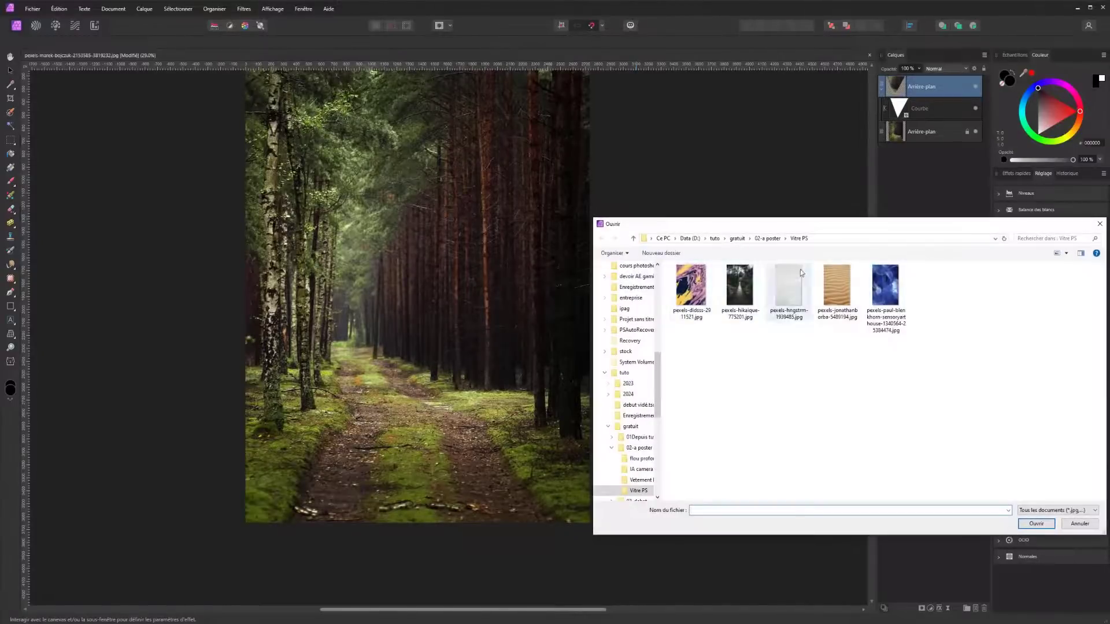
{"action": "double_click", "coordinate": [885, 285]}
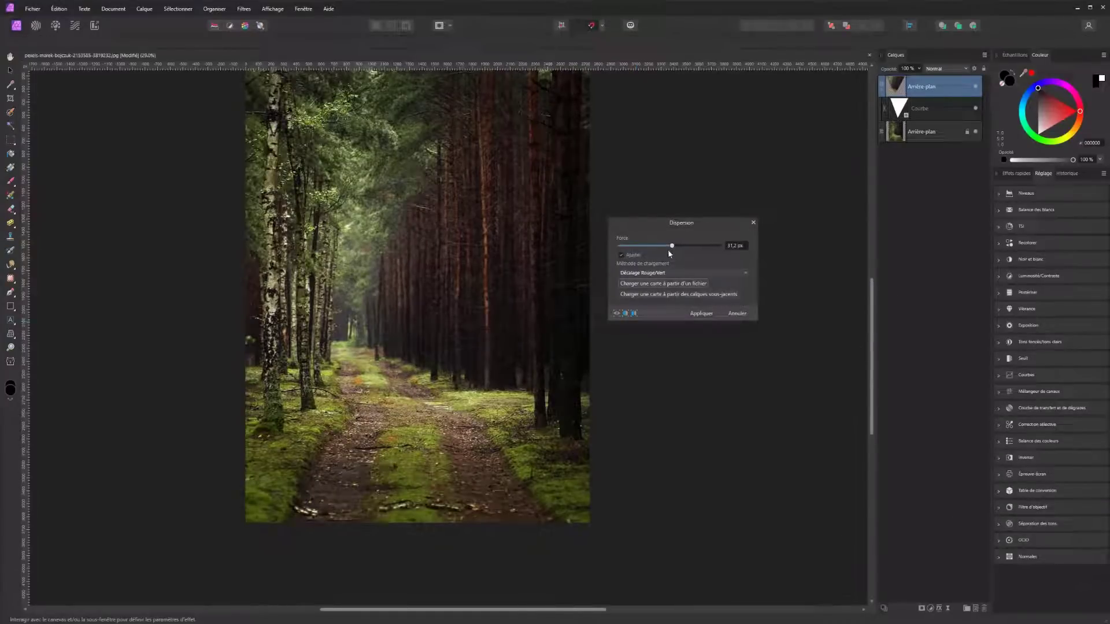
{"action": "left_click_drag", "start_coordinate": [672, 246], "coordinate": [644, 248]}
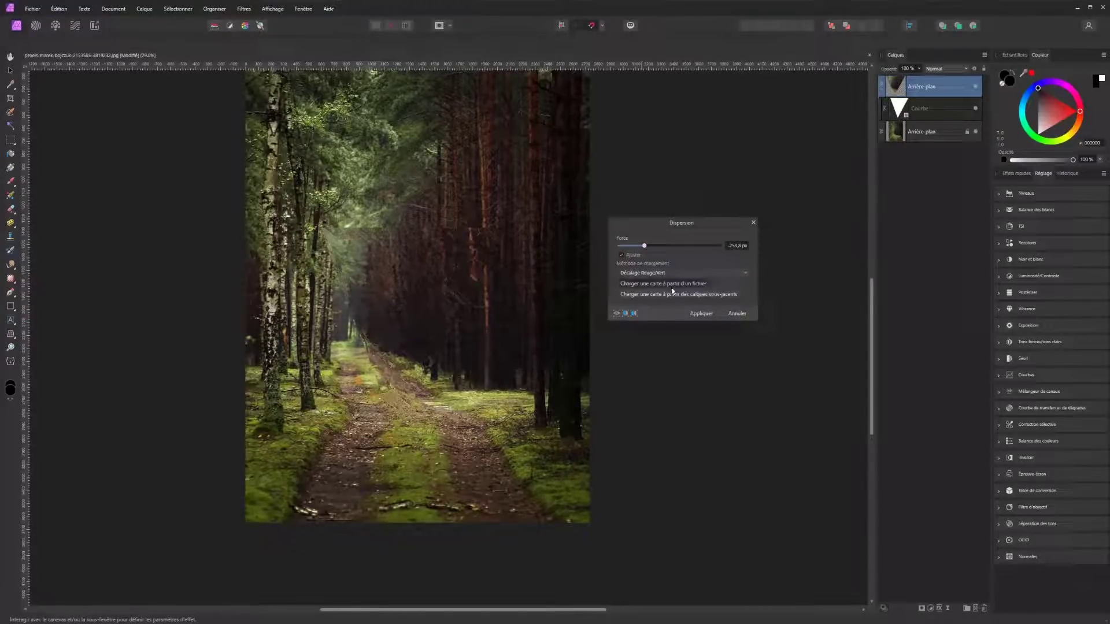
{"action": "left_click", "coordinate": [671, 283]}
{"action": "double_click", "coordinate": [836, 292]}
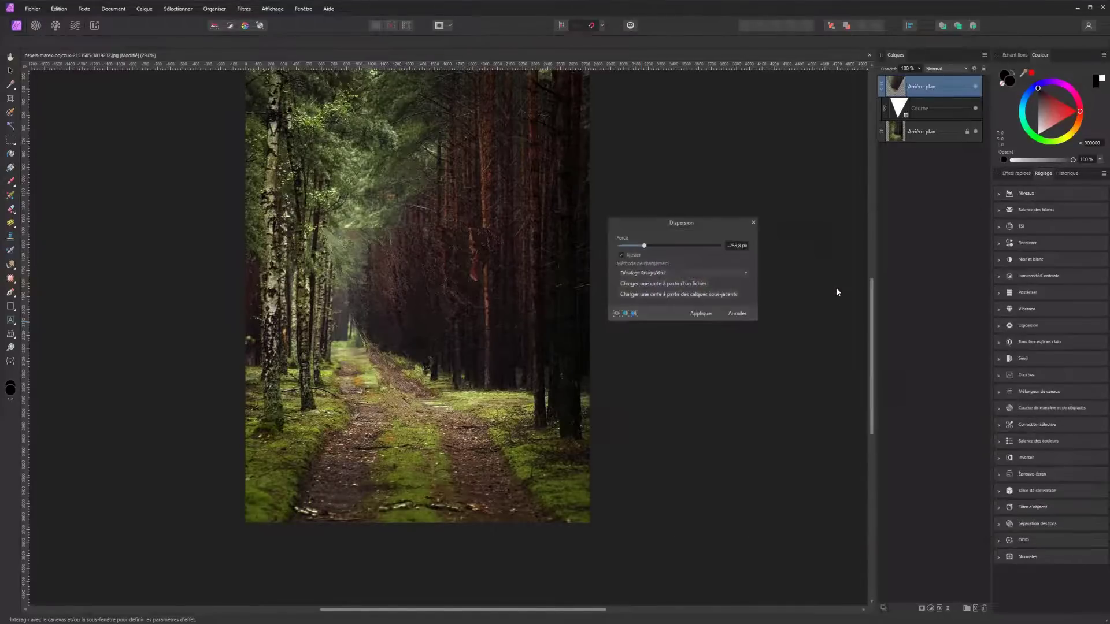
{"action": "left_click_drag", "start_coordinate": [649, 245], "coordinate": [701, 244]}
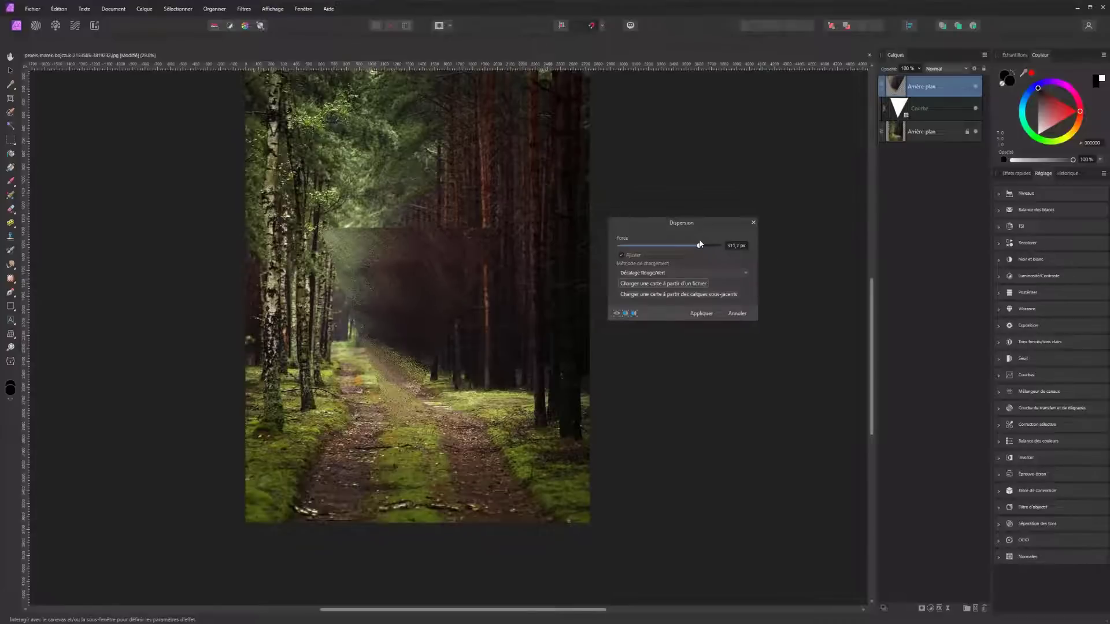
{"action": "left_click", "coordinate": [694, 284]}
{"action": "double_click", "coordinate": [682, 283]}
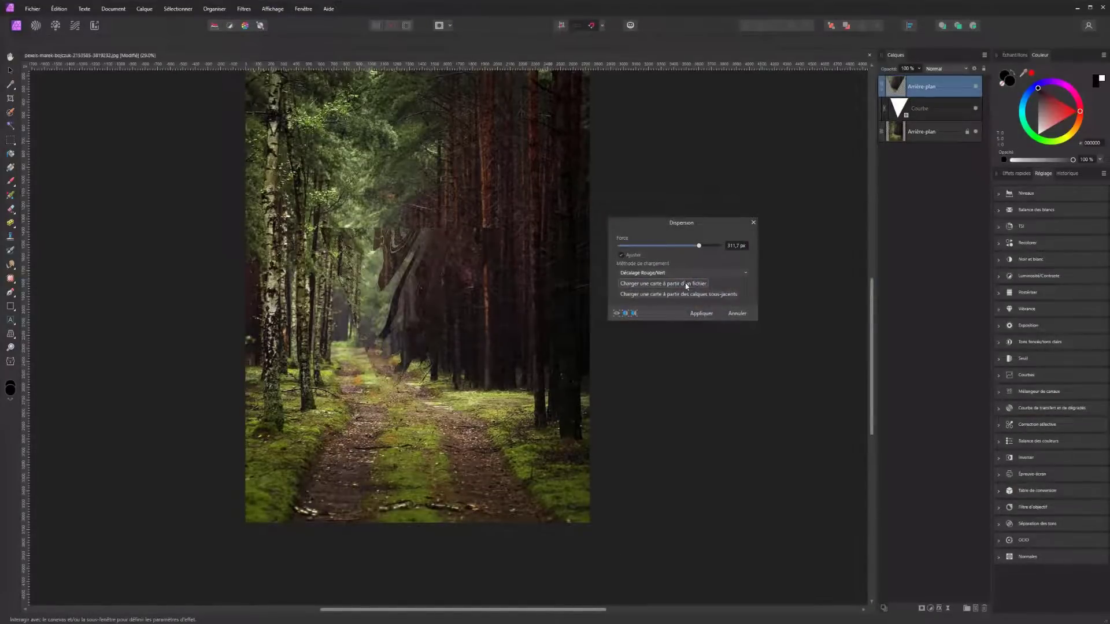
Load the white textured image as the displacement map and set the strength to 512 px
{"action": "left_click", "coordinate": [687, 286]}
{"action": "double_click", "coordinate": [792, 292]}
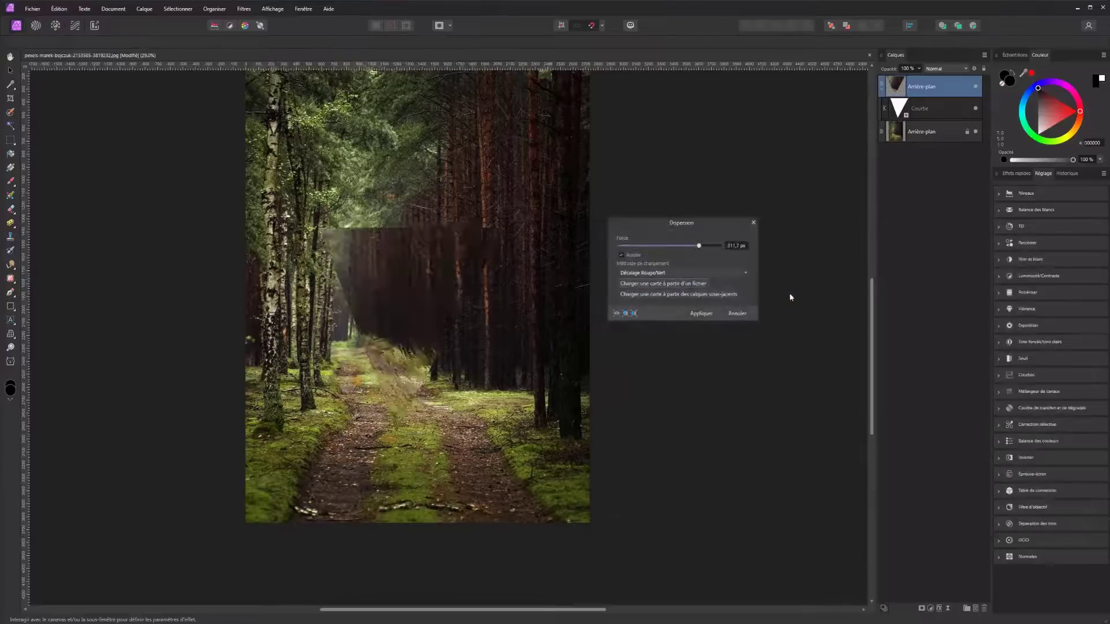
{"action": "mouse_move", "coordinate": [700, 245]}
{"action": "left_mouse_down"}
{"action": "mouse_move", "coordinate": [601, 244]}
{"action": "mouse_move", "coordinate": [762, 245]}
{"action": "left_mouse_up"}
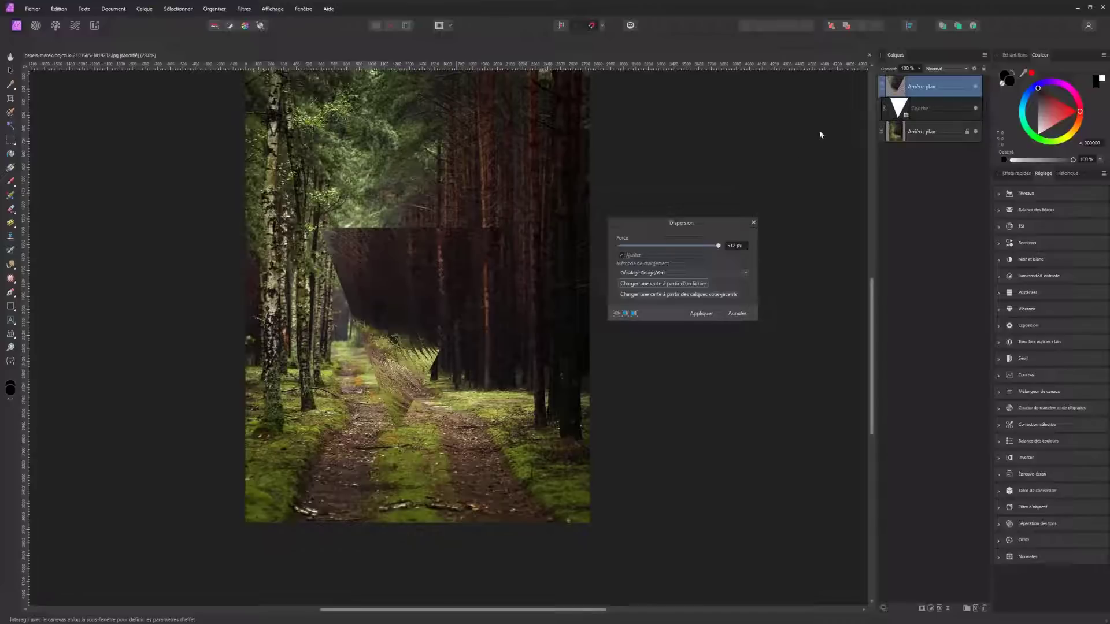
Release the triangle curve from the upper Arrière-plan layer's mask and shift the displaced photo upward
{"action": "left_click", "coordinate": [897, 113]}
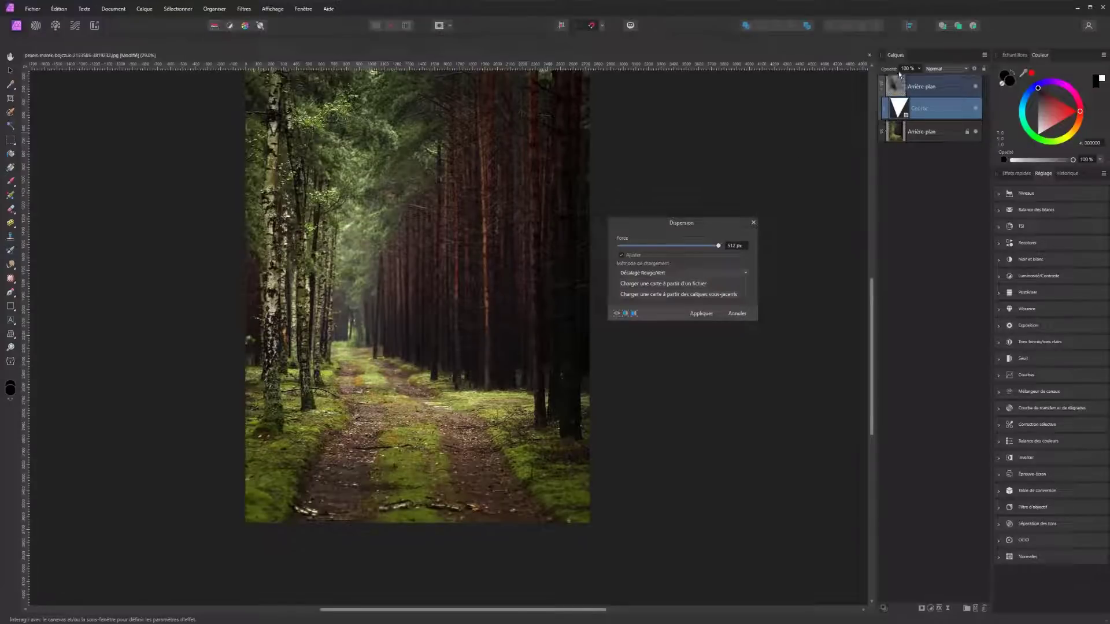
{"action": "left_click_drag", "start_coordinate": [899, 74], "coordinate": [900, 75]}
{"action": "left_click", "coordinate": [906, 120]}
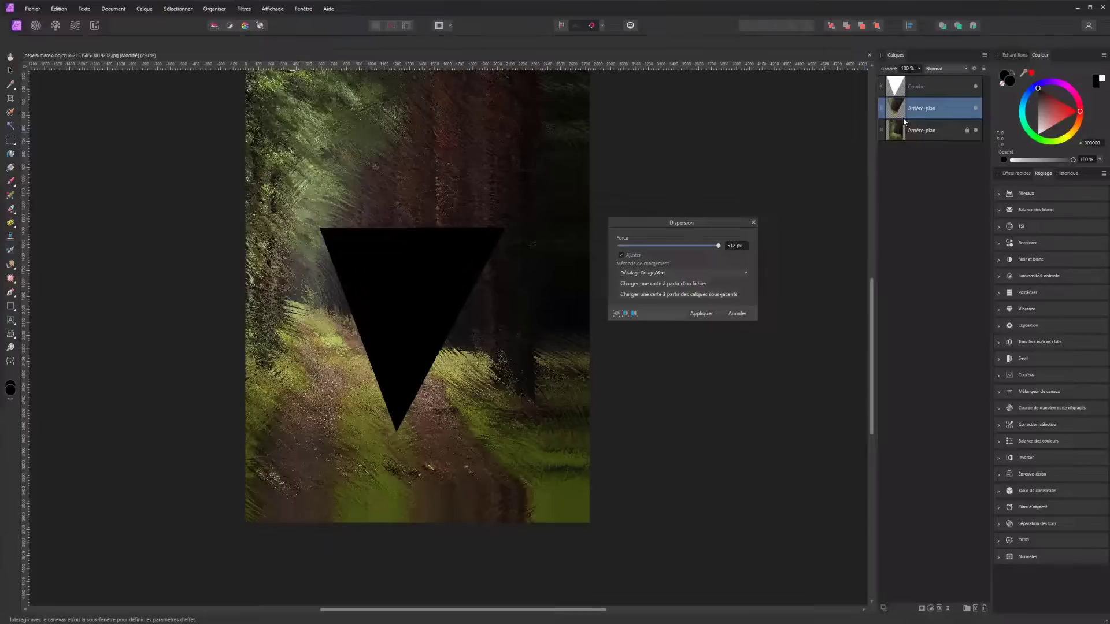
{"action": "left_click", "coordinate": [10, 70]}
{"action": "mouse_move", "coordinate": [369, 448]}
{"action": "left_mouse_down"}
{"action": "mouse_move", "coordinate": [374, 432]}
{"action": "mouse_move", "coordinate": [421, 447]}
{"action": "mouse_move", "coordinate": [365, 428]}
{"action": "left_mouse_up"}
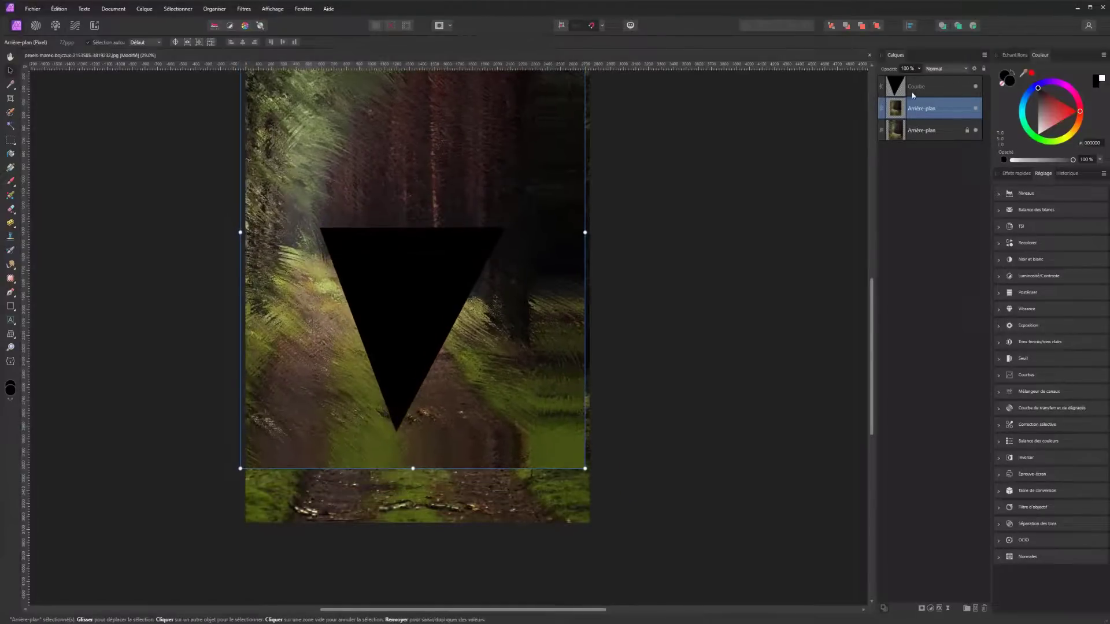
Mask the displaced Arrière-plan layer with the triangle curve again and deselect everything
{"action": "left_click", "coordinate": [908, 110]}
{"action": "left_click_drag", "start_coordinate": [908, 110], "coordinate": [906, 84]}
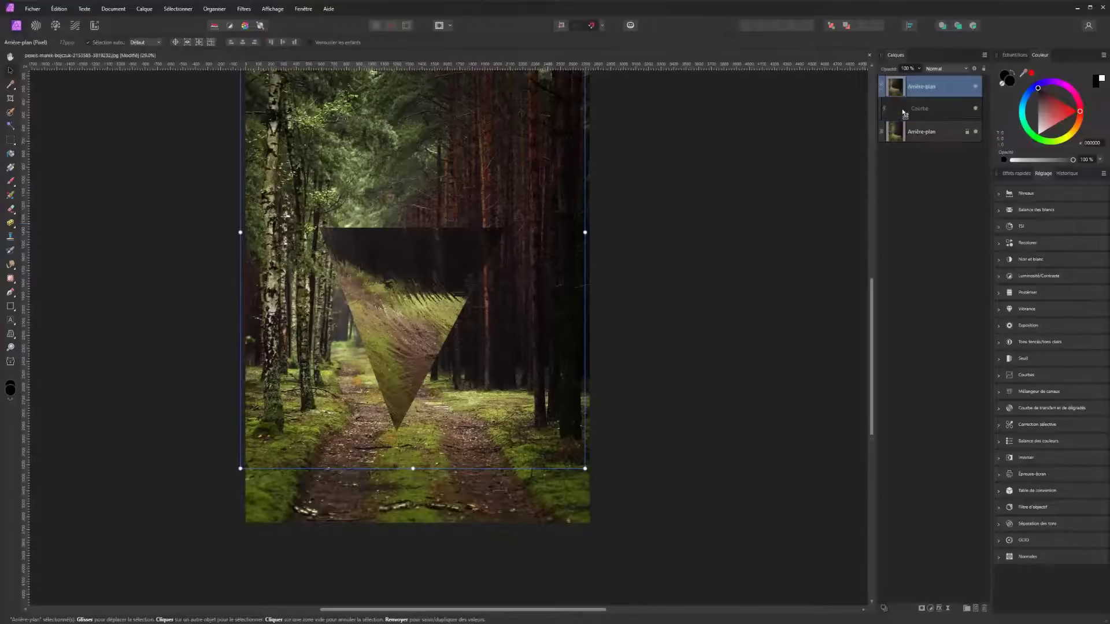
{"action": "left_click", "coordinate": [102, 414]}
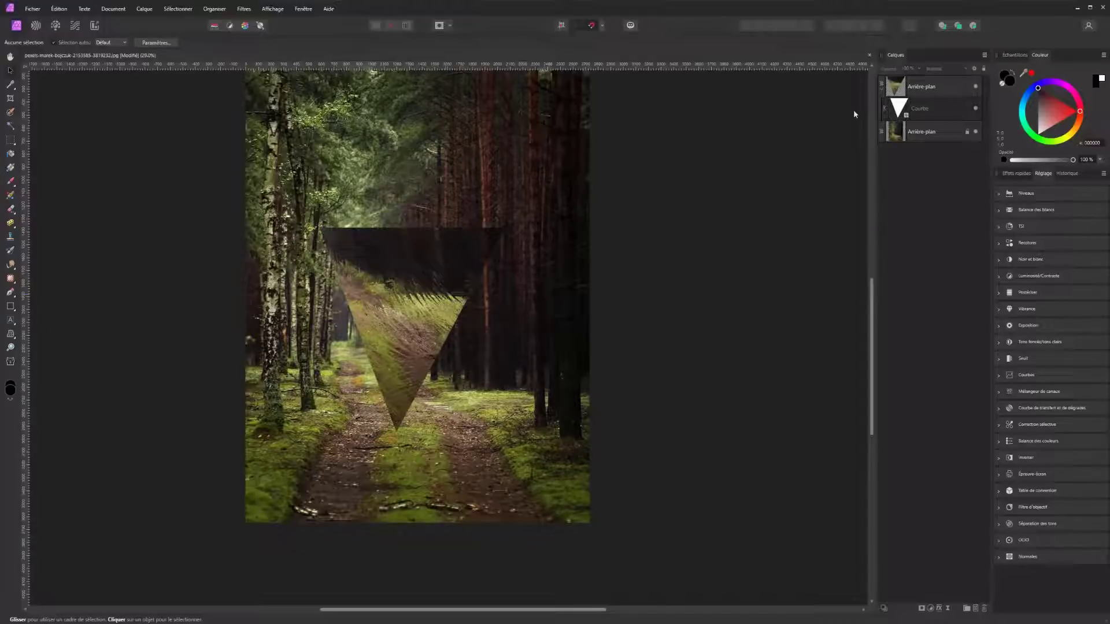
Add a Levels adjustment nested inside the displaced Arrière-plan layer and set its white level to 81 %
{"action": "left_click", "coordinate": [956, 111]}
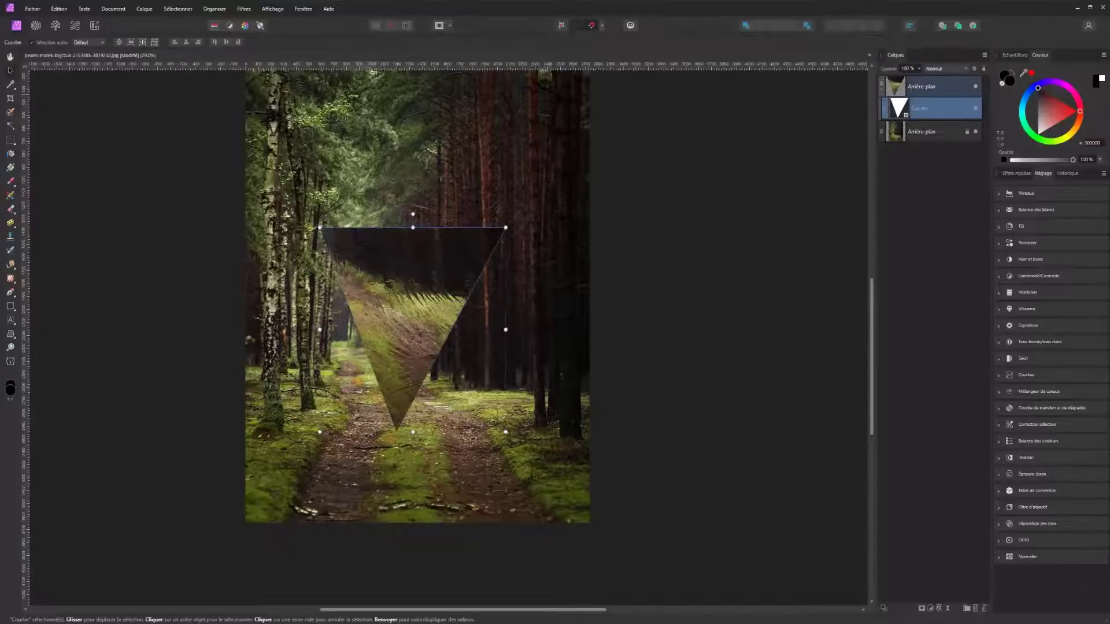
{"action": "left_click", "coordinate": [941, 608]}
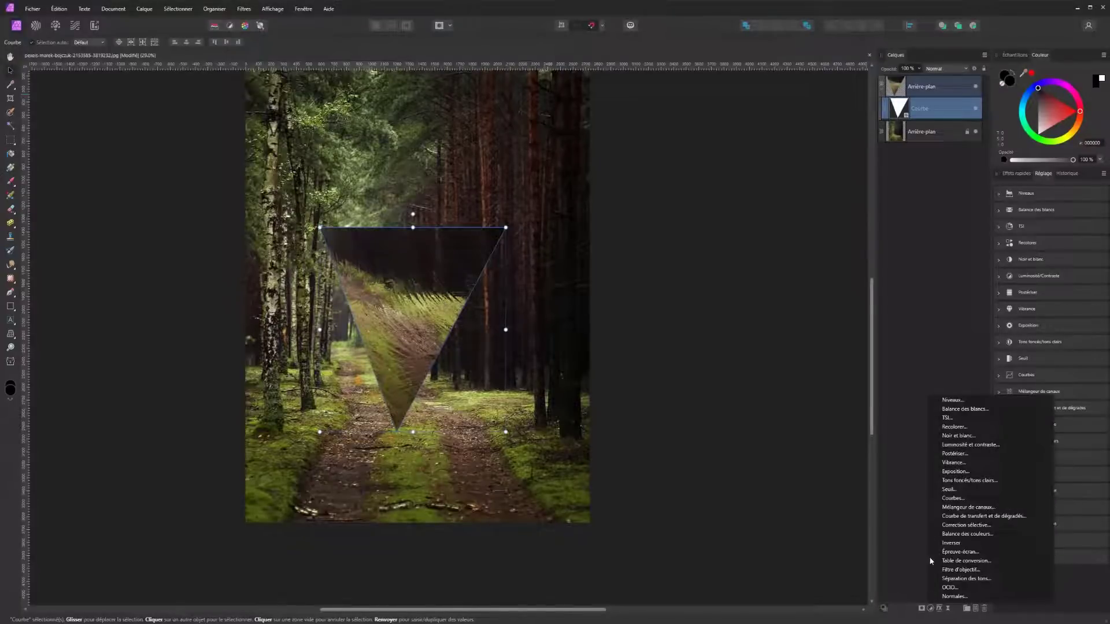
{"action": "left_click", "coordinate": [953, 400]}
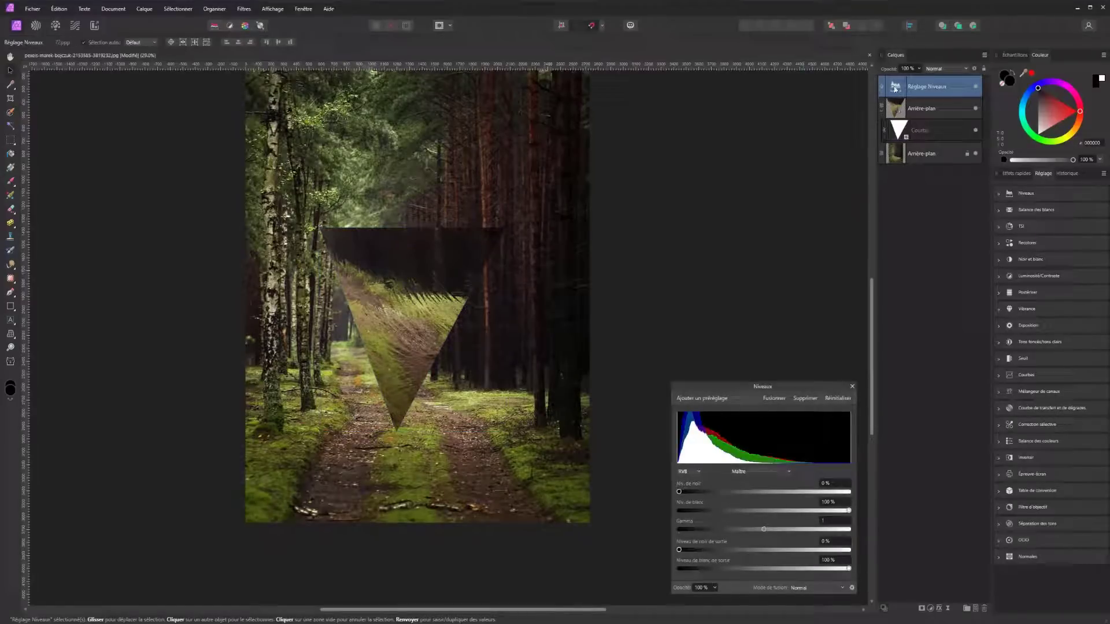
{"action": "left_click_drag", "start_coordinate": [896, 89], "coordinate": [913, 123]}
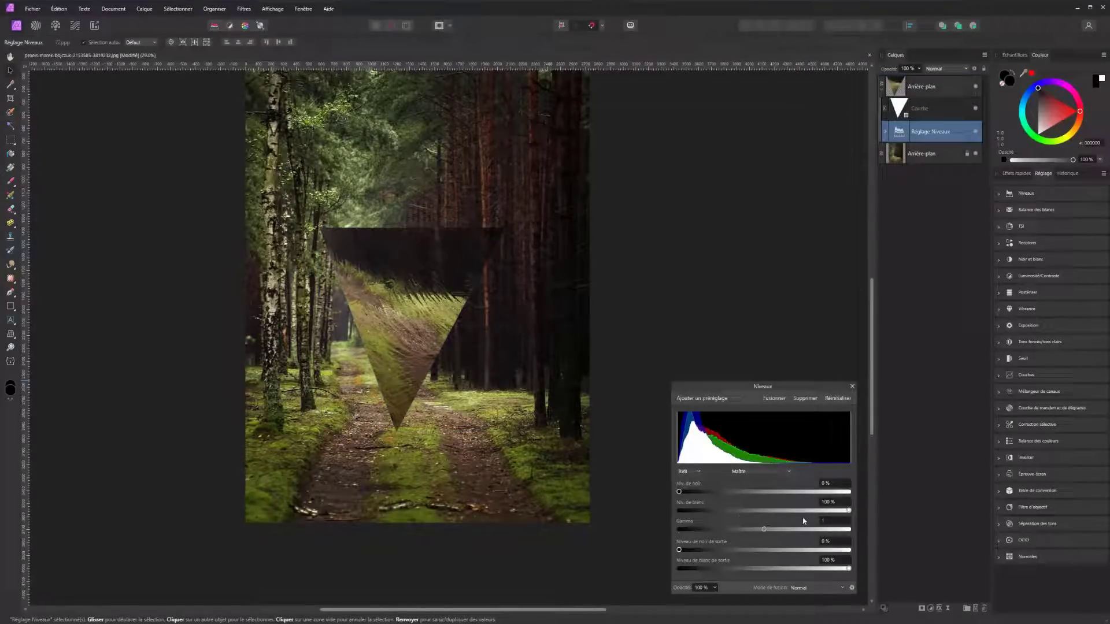
{"action": "left_click_drag", "start_coordinate": [848, 511], "coordinate": [818, 510]}
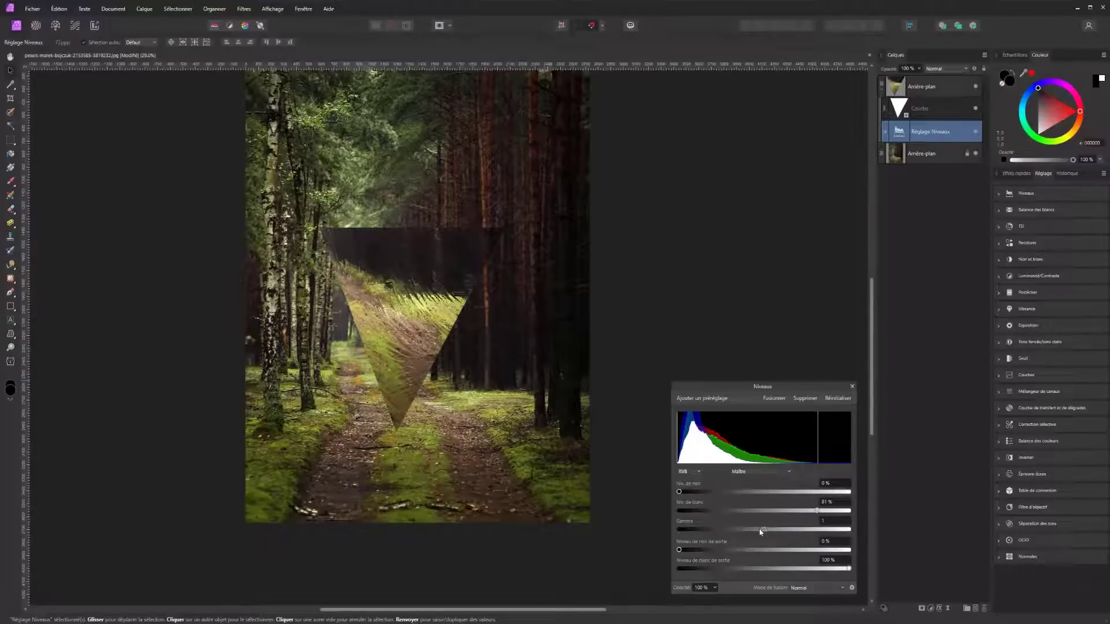
{"action": "mouse_move", "coordinate": [761, 532]}
{"action": "left_mouse_down"}
{"action": "mouse_move", "coordinate": [744, 529]}
{"action": "mouse_move", "coordinate": [762, 530]}
{"action": "left_mouse_up"}
Open the layer effects of the displaced Arrière-plan layer and move their window clear of the triangle
{"action": "left_click", "coordinate": [925, 87]}
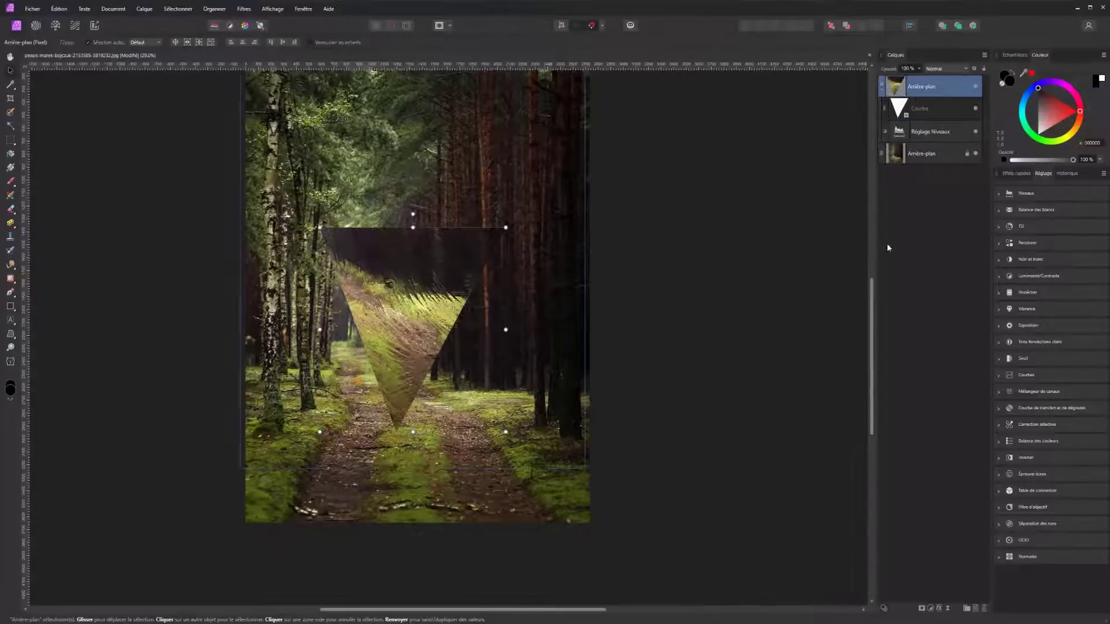
{"action": "left_click", "coordinate": [939, 608]}
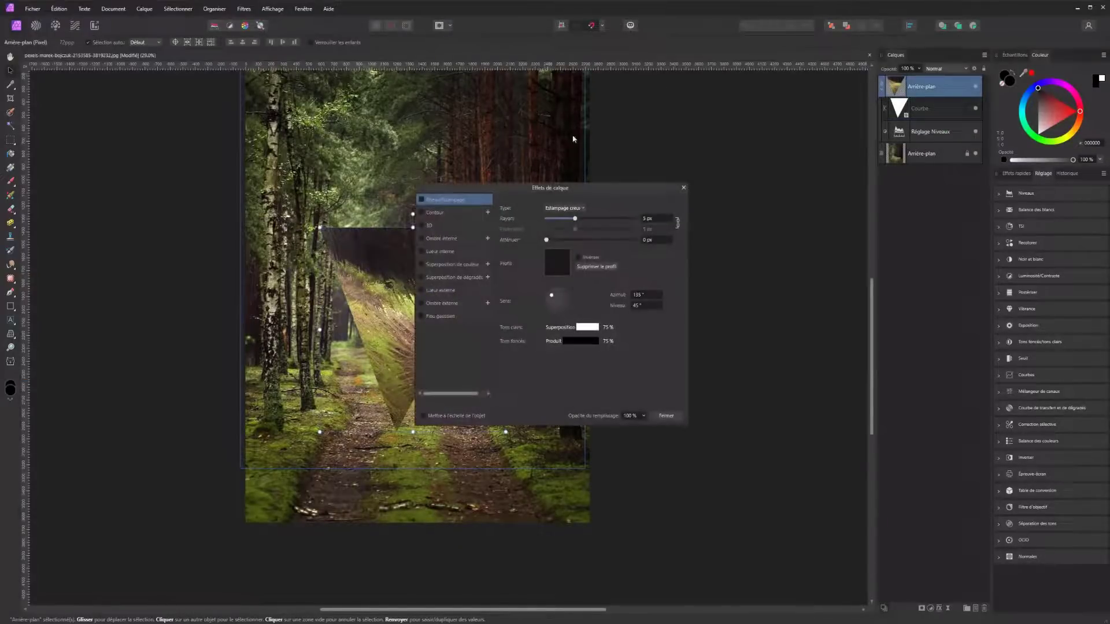
{"action": "left_click_drag", "start_coordinate": [491, 189], "coordinate": [629, 188]}
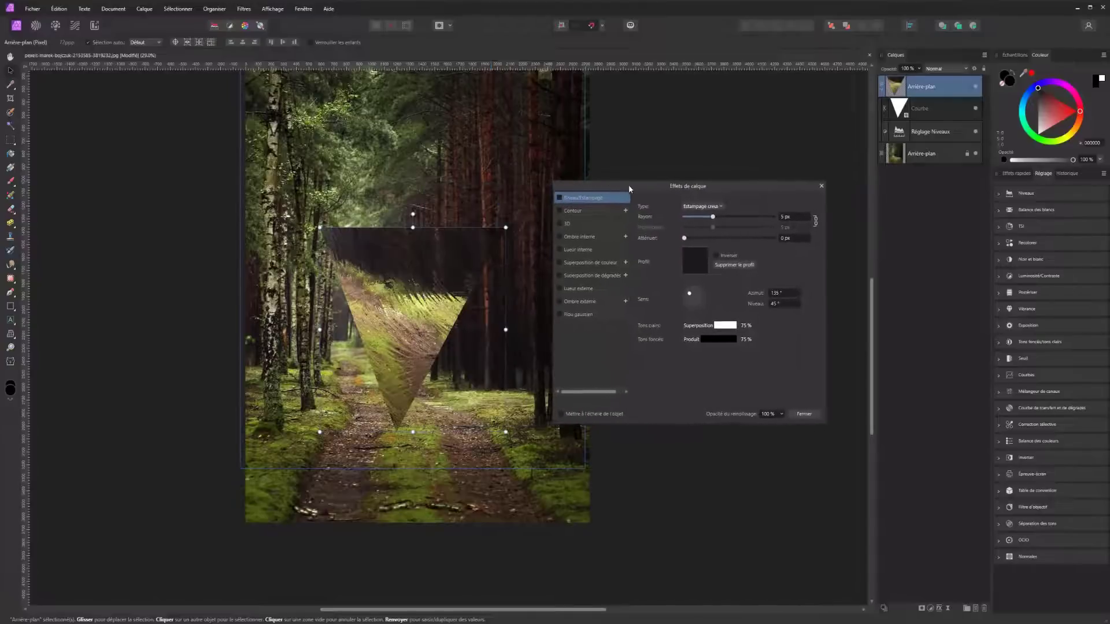
Try a bevel/emboss effect with a 0.8 px radius on the triangle layer and switch it off again
{"action": "left_click", "coordinate": [559, 198]}
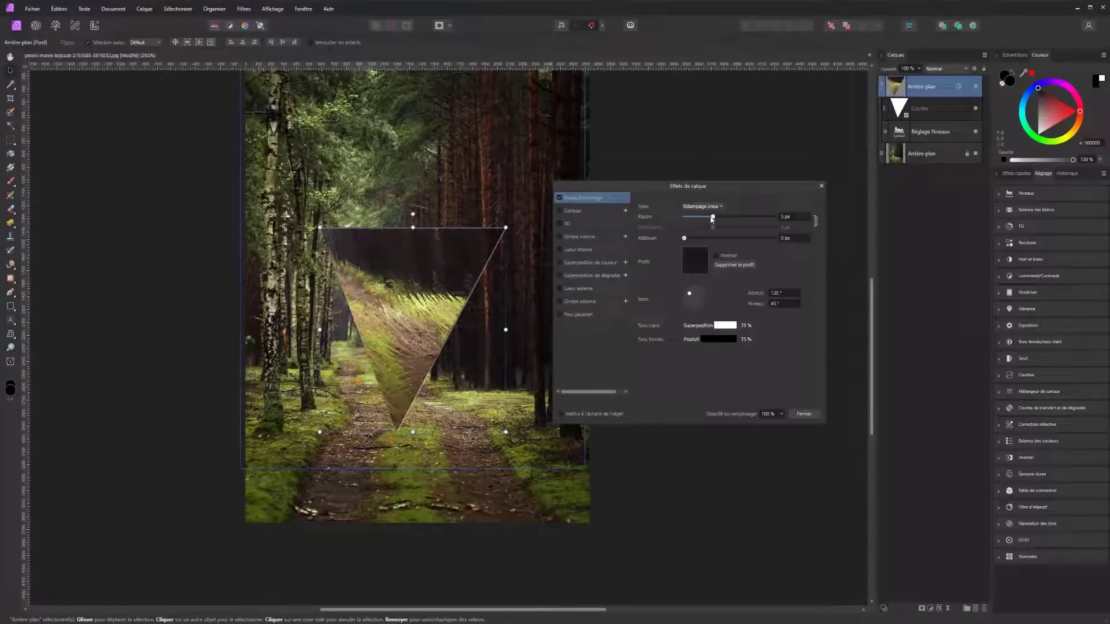
{"action": "left_click_drag", "start_coordinate": [713, 218], "coordinate": [699, 220]}
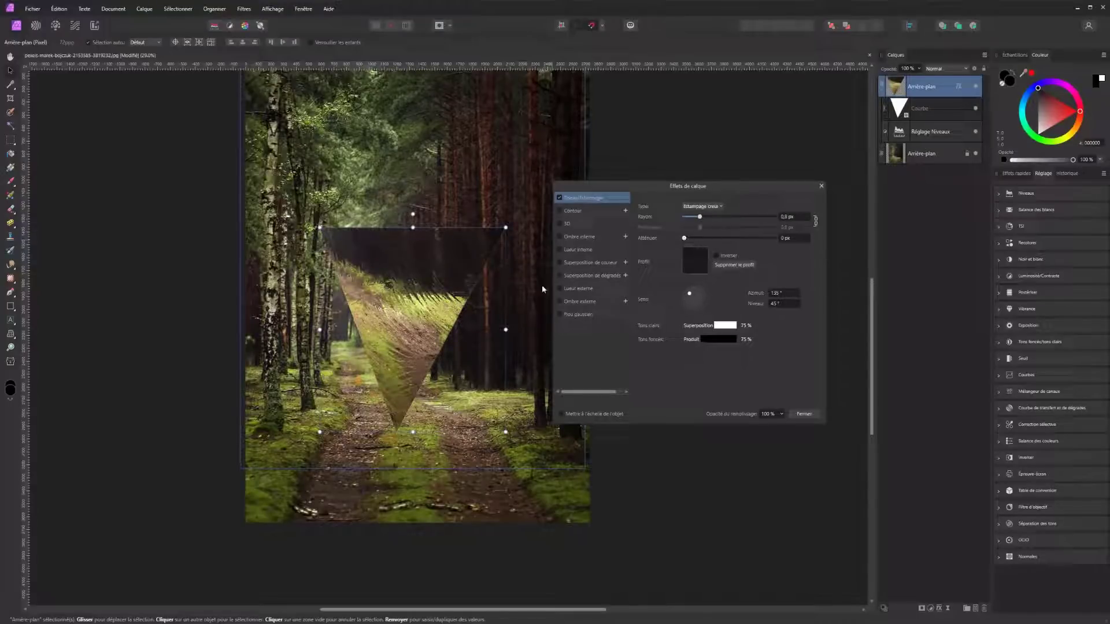
{"action": "scroll", "coordinate": [542, 284], "scroll_direction": "up", "scroll_amount": 8}
{"action": "scroll", "coordinate": [476, 395], "scroll_direction": "down", "scroll_amount": 6}
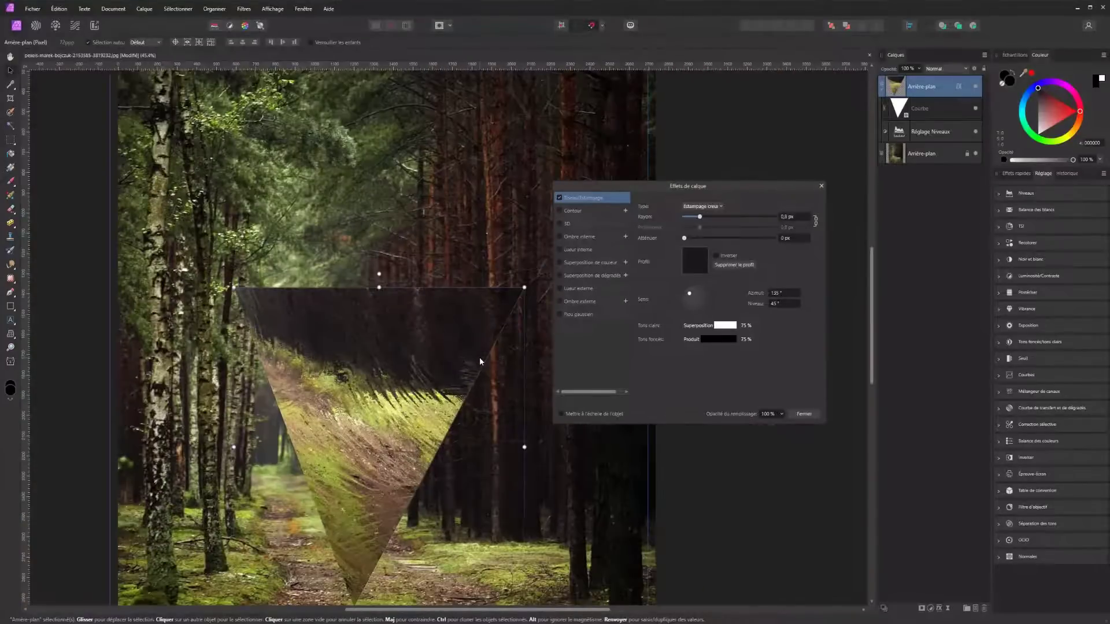
{"action": "scroll", "coordinate": [508, 203], "scroll_direction": "down", "scroll_amount": 2}
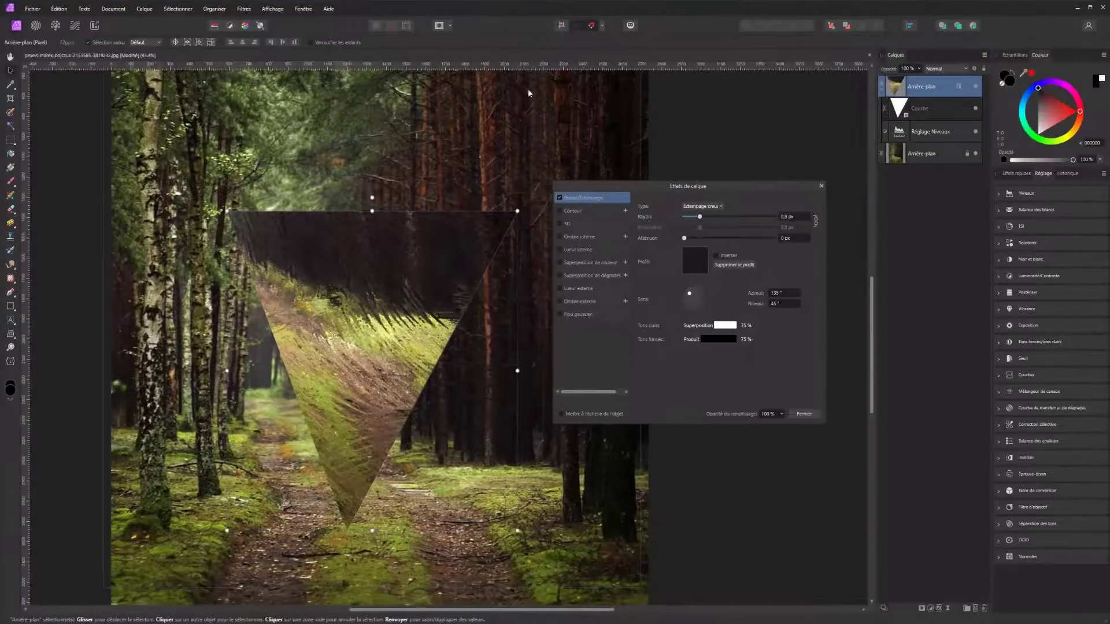
{"action": "left_click", "coordinate": [559, 198]}
Give the triangle layer a white Contour effect with a 1 px radius and inside alignment
{"action": "left_click", "coordinate": [568, 211]}
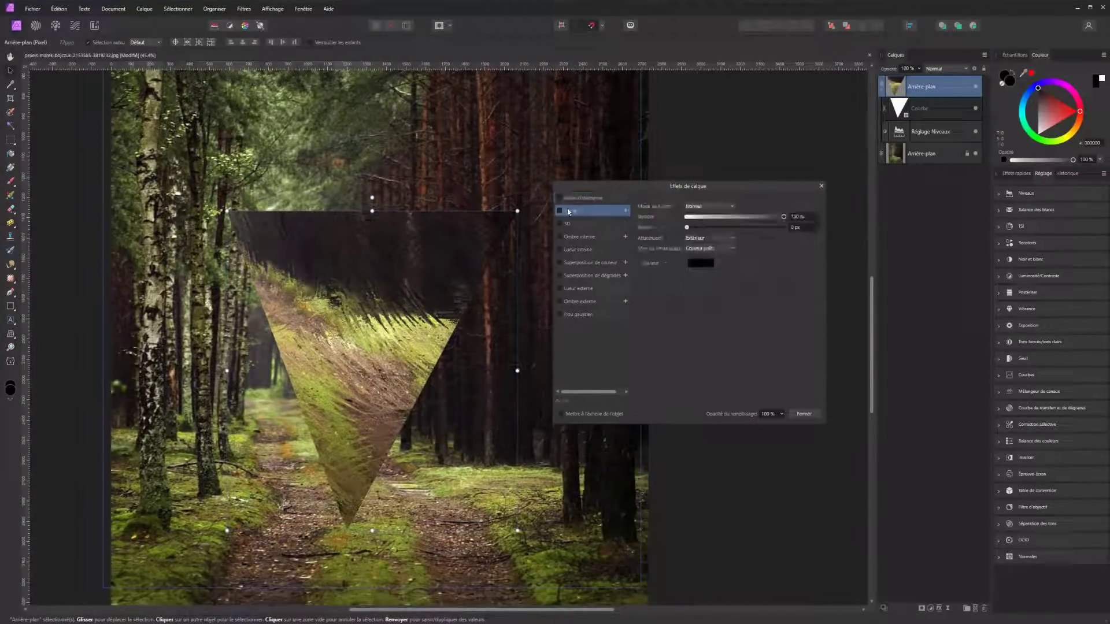
{"action": "left_click", "coordinate": [560, 211]}
{"action": "left_click", "coordinate": [694, 263]}
{"action": "left_click_drag", "start_coordinate": [684, 335], "coordinate": [708, 228]}
{"action": "left_click", "coordinate": [687, 231]}
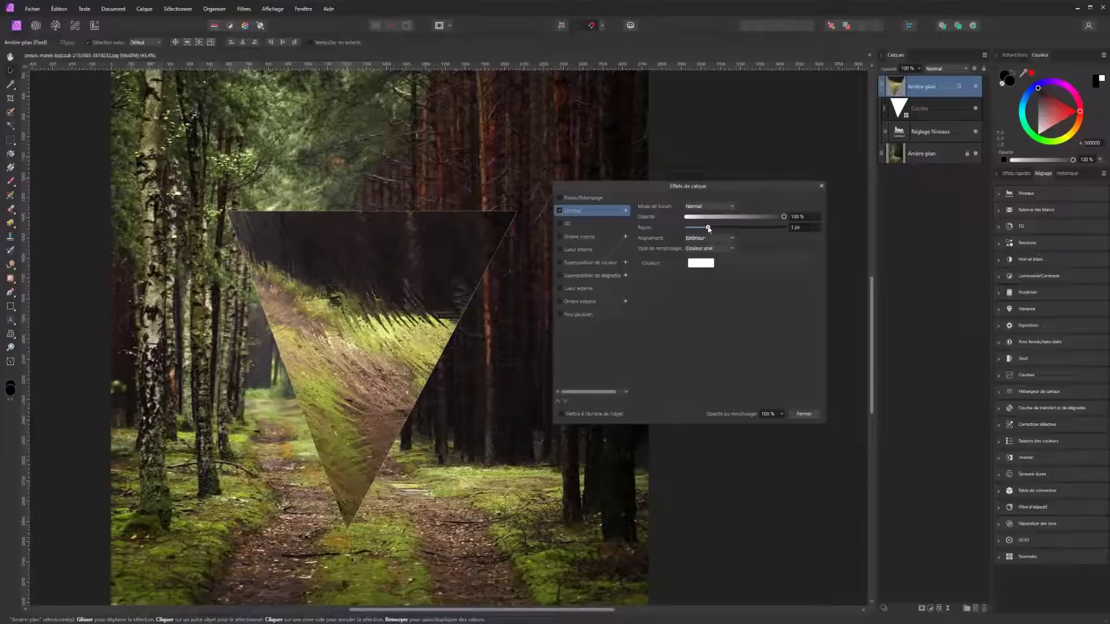
{"action": "left_click", "coordinate": [708, 238]}
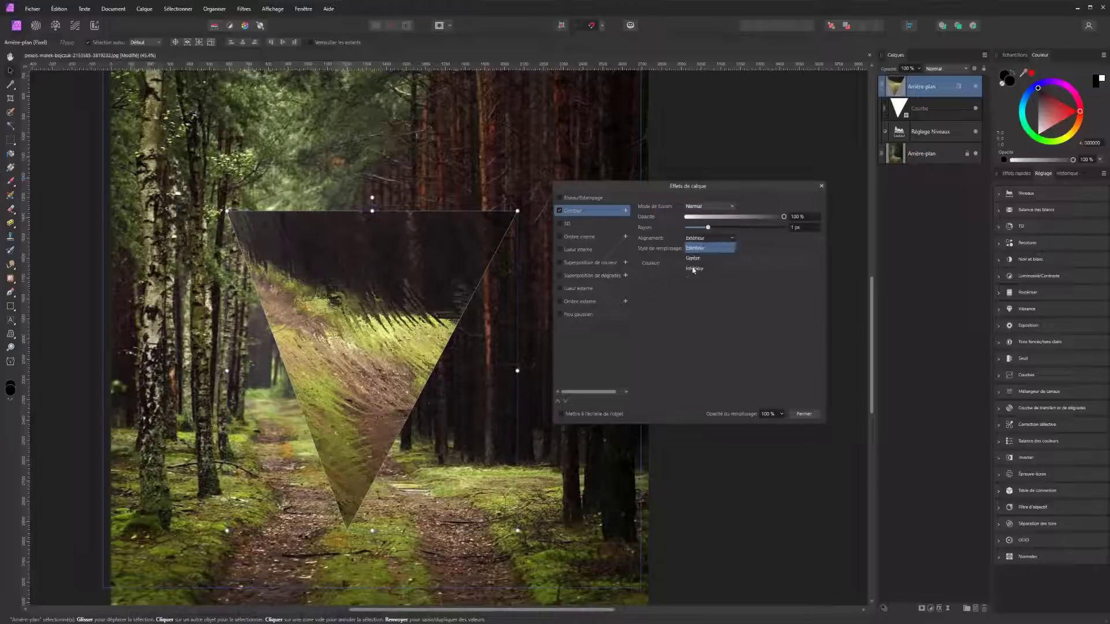
{"action": "left_click", "coordinate": [693, 267]}
Set the contour's blend mode to Lumière tamisée, keep its radius at 1 px and close the layer effects
{"action": "left_click", "coordinate": [705, 206]}
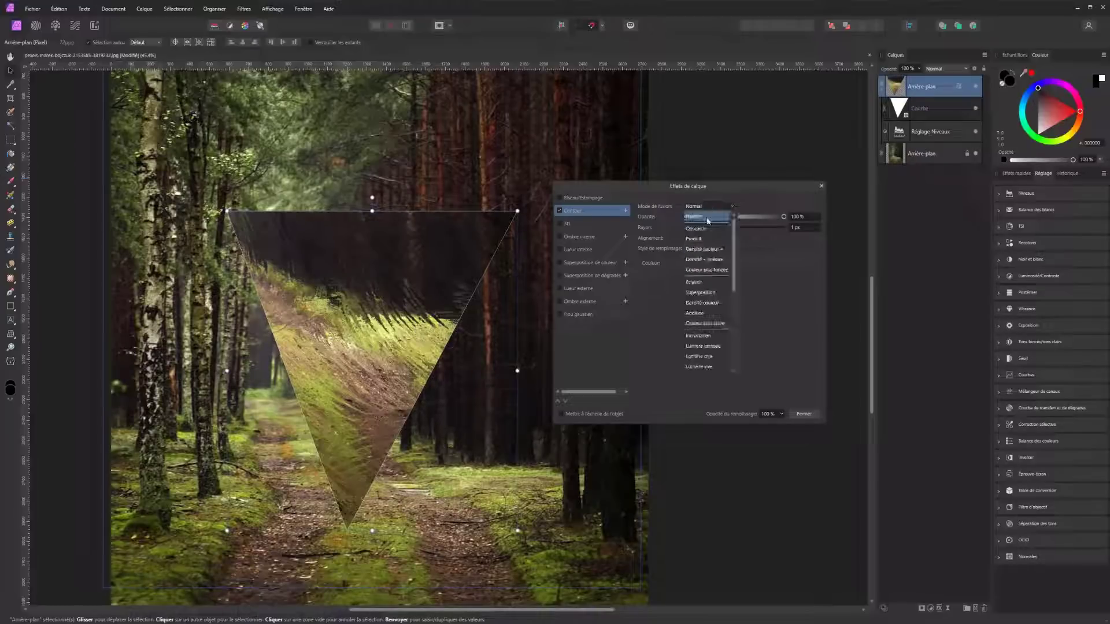
{"action": "scroll", "coordinate": [700, 319], "scroll_direction": "down", "scroll_amount": 5}
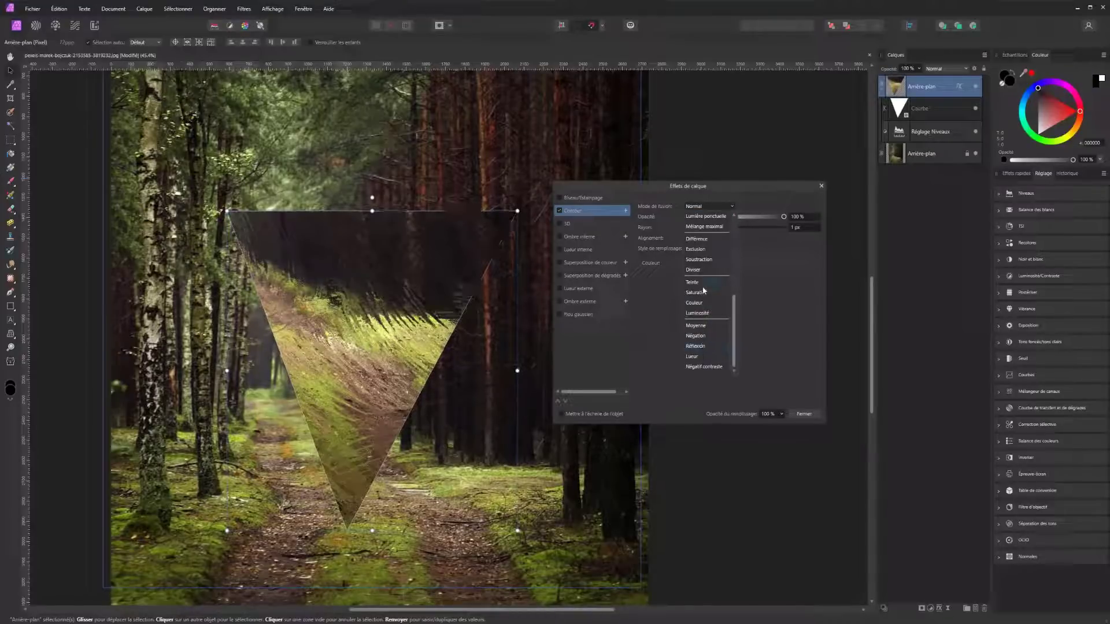
{"action": "scroll", "coordinate": [705, 341], "scroll_direction": "up", "scroll_amount": 5}
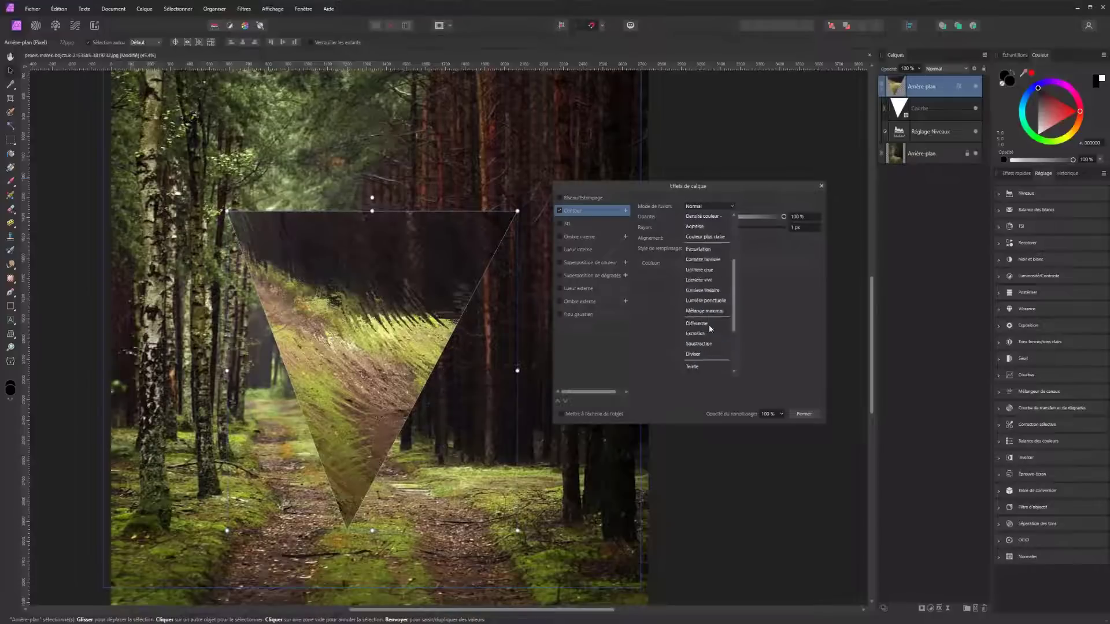
{"action": "left_click", "coordinate": [704, 347]}
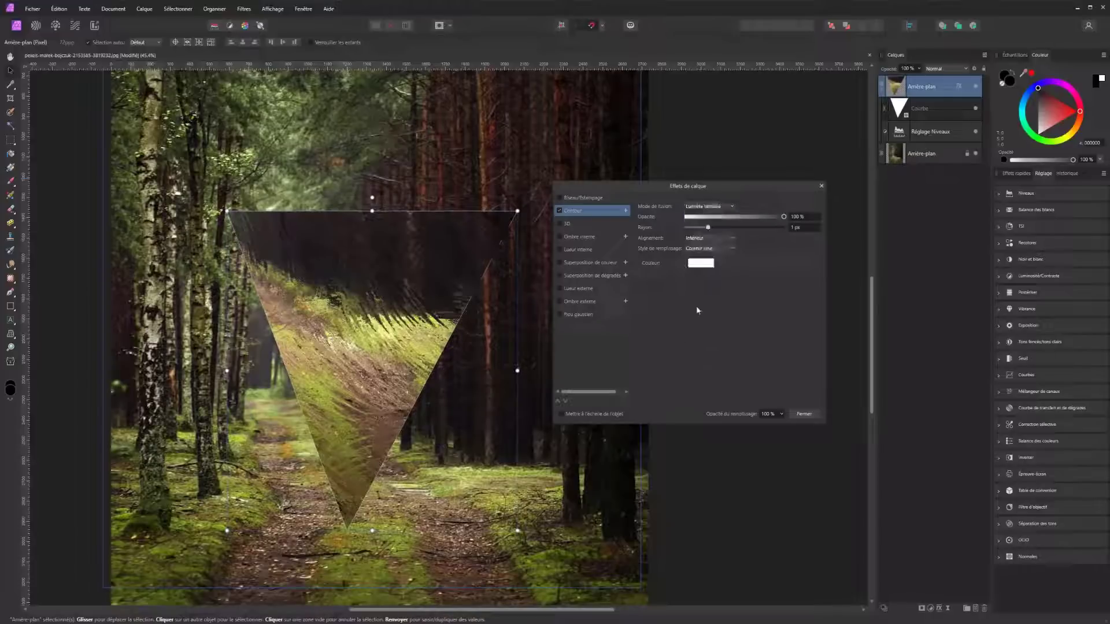
{"action": "left_click_drag", "start_coordinate": [702, 227], "coordinate": [709, 231]}
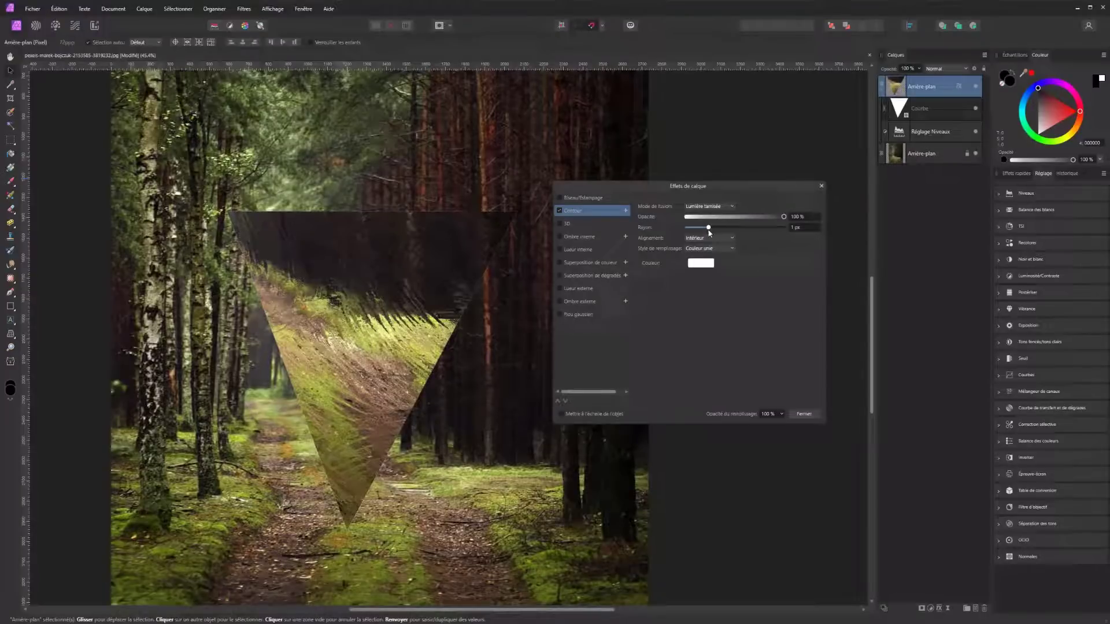
{"action": "left_click", "coordinate": [844, 253]}
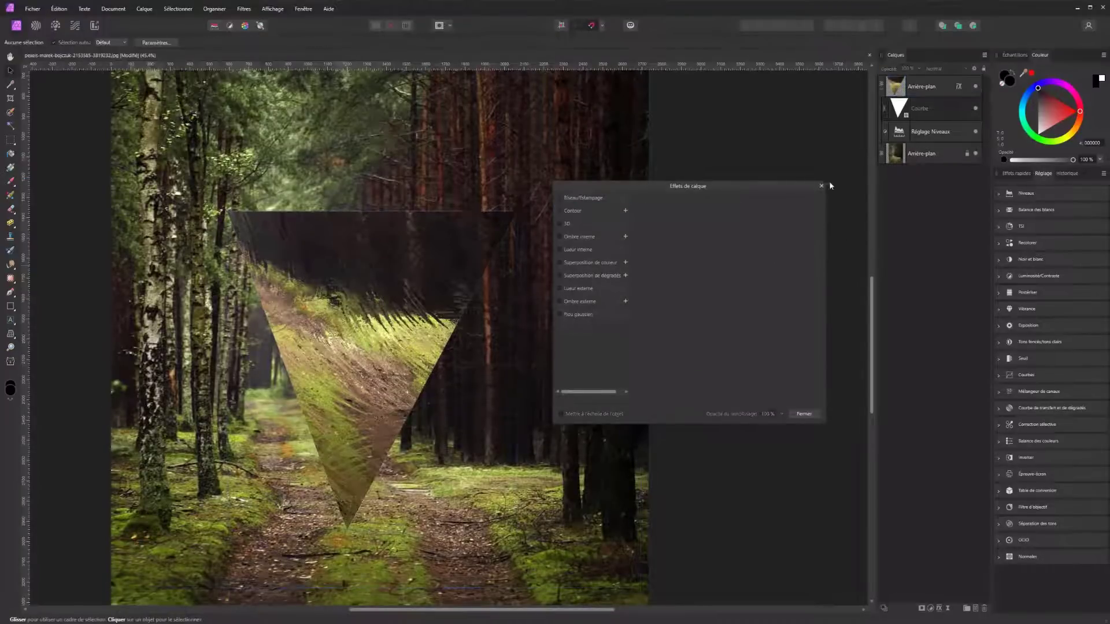
{"action": "left_click", "coordinate": [821, 186]}
Add a Levels adjustment at the top of the layer stack with black level 5 % and white level 92 %
{"action": "scroll", "coordinate": [696, 290], "scroll_direction": "down", "scroll_amount": 5}
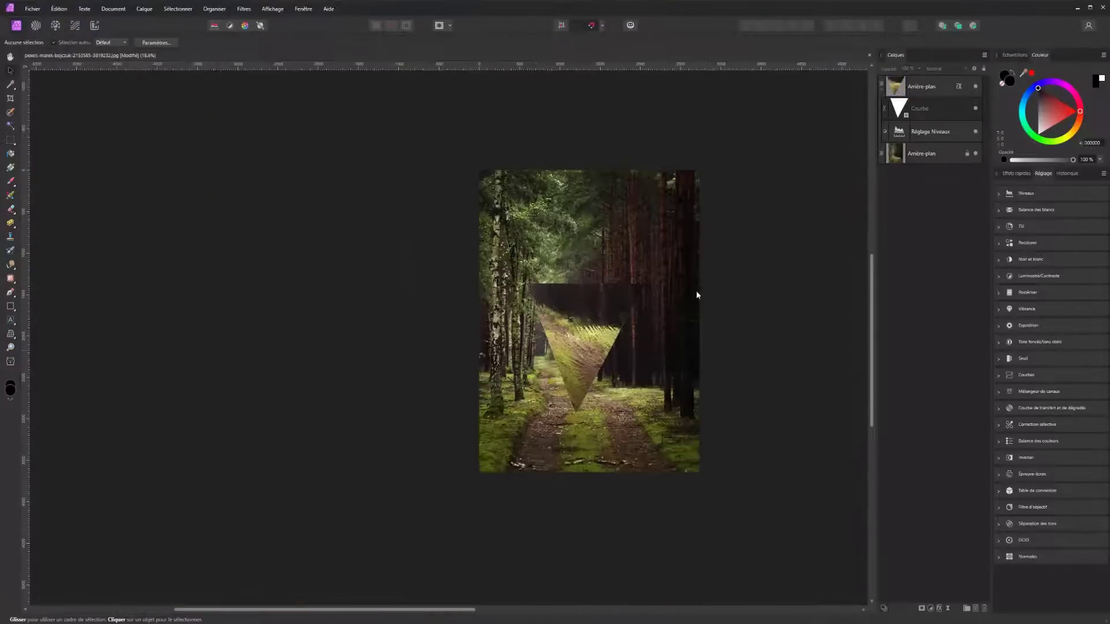
{"action": "scroll", "coordinate": [775, 399], "scroll_direction": "right", "scroll_amount": 3}
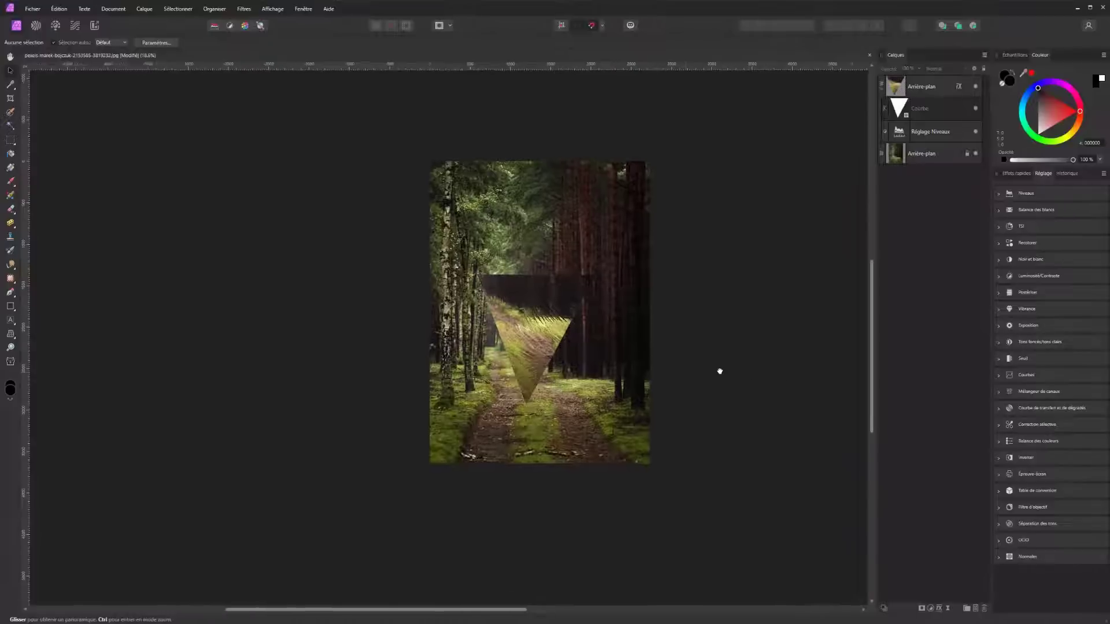
{"action": "left_click", "coordinate": [918, 86]}
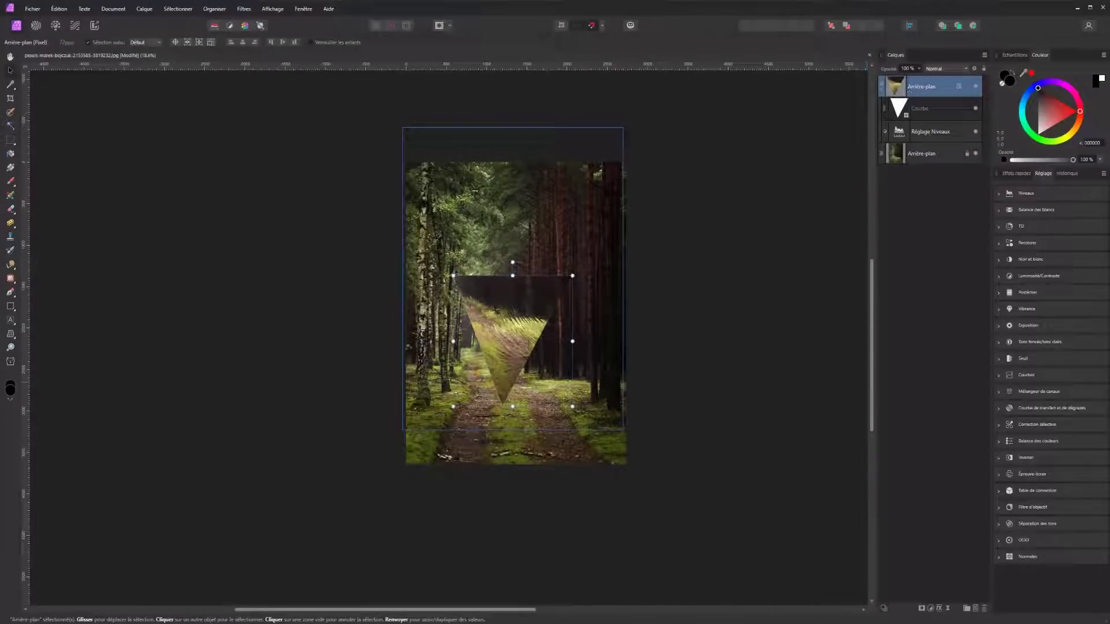
{"action": "left_click", "coordinate": [947, 609]}
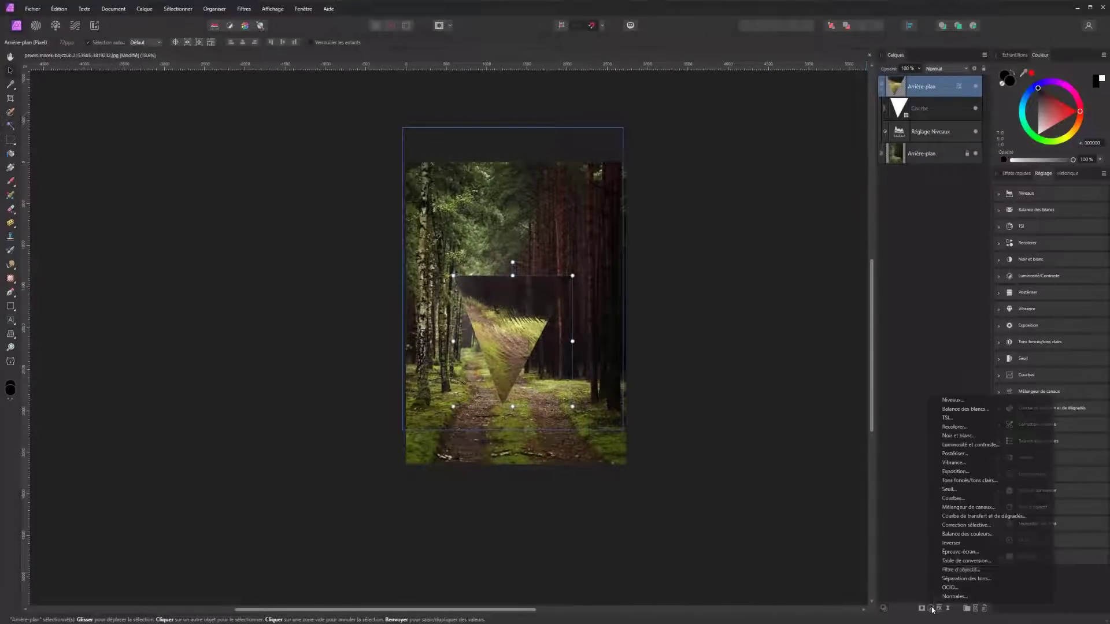
{"action": "left_click", "coordinate": [954, 401]}
{"action": "mouse_move", "coordinate": [909, 114]}
{"action": "left_mouse_down"}
{"action": "mouse_move", "coordinate": [907, 77]}
{"action": "mouse_move", "coordinate": [900, 96]}
{"action": "left_mouse_up"}
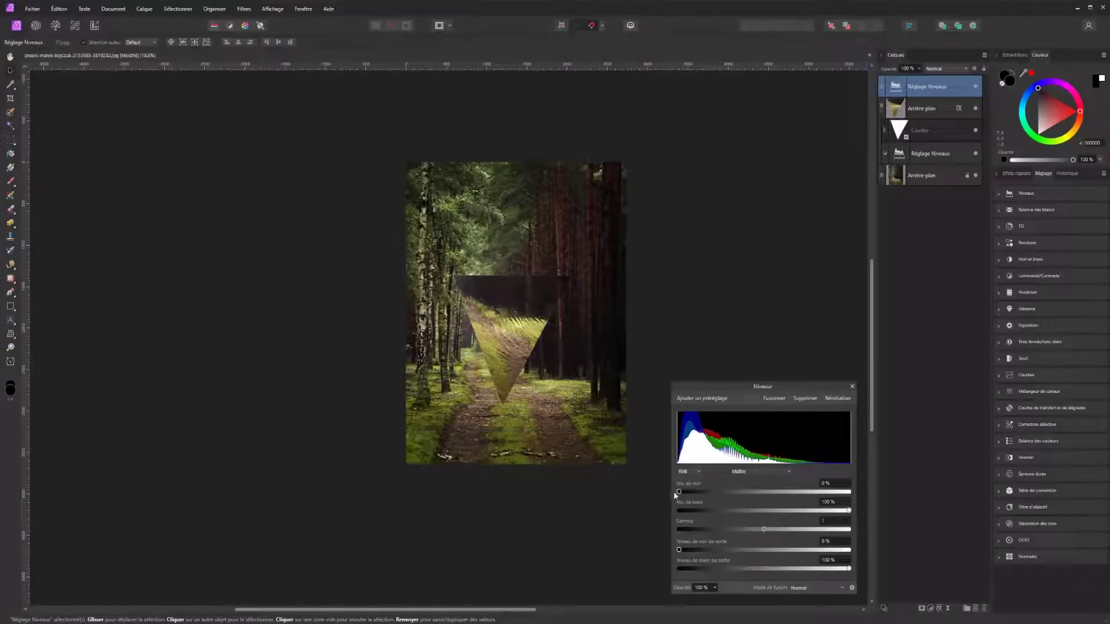
{"action": "left_click_drag", "start_coordinate": [678, 492], "coordinate": [688, 493]}
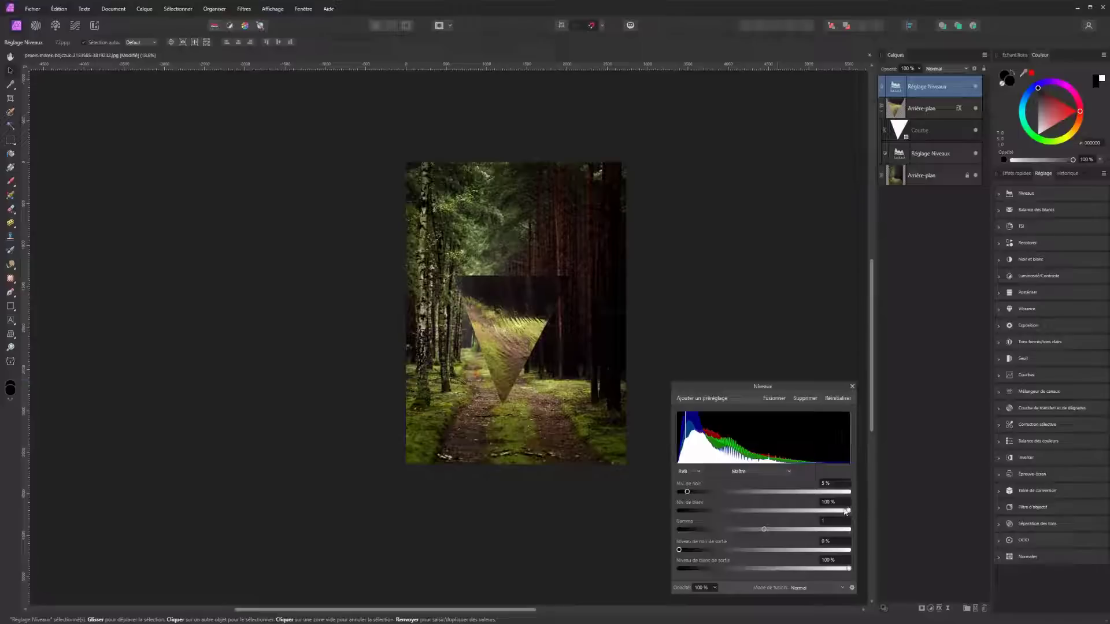
{"action": "left_click_drag", "start_coordinate": [846, 511], "coordinate": [839, 512]}
{"action": "left_click_drag", "start_coordinate": [762, 530], "coordinate": [765, 528]}
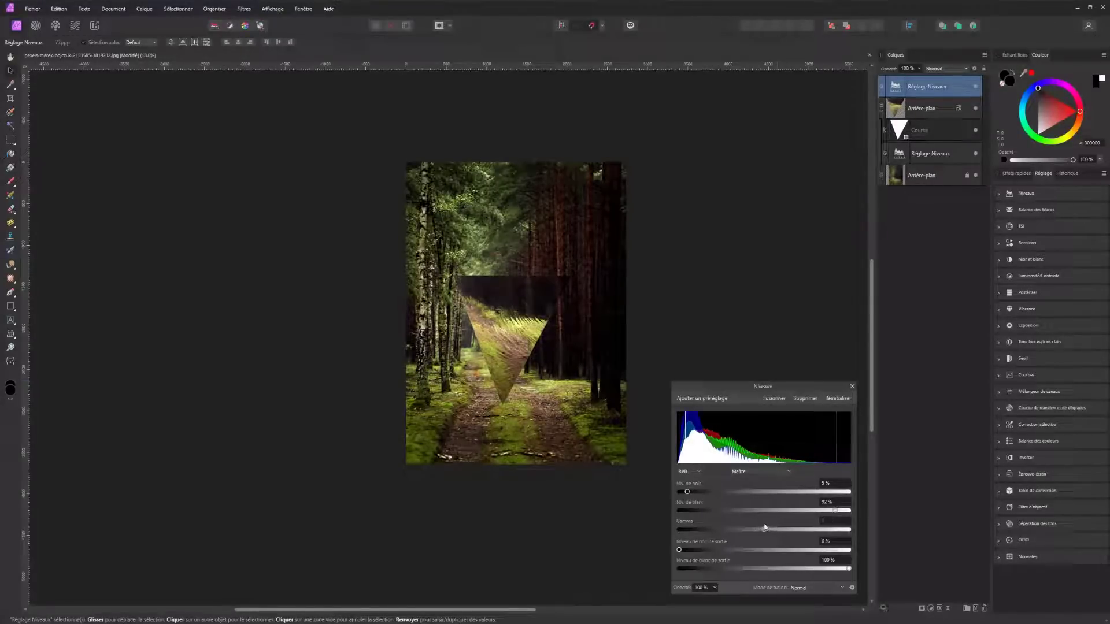
Add a Correction sélective adjustment and, for the greens, set magenta to -47 % and adjust yellow
{"action": "left_click", "coordinate": [931, 609]}
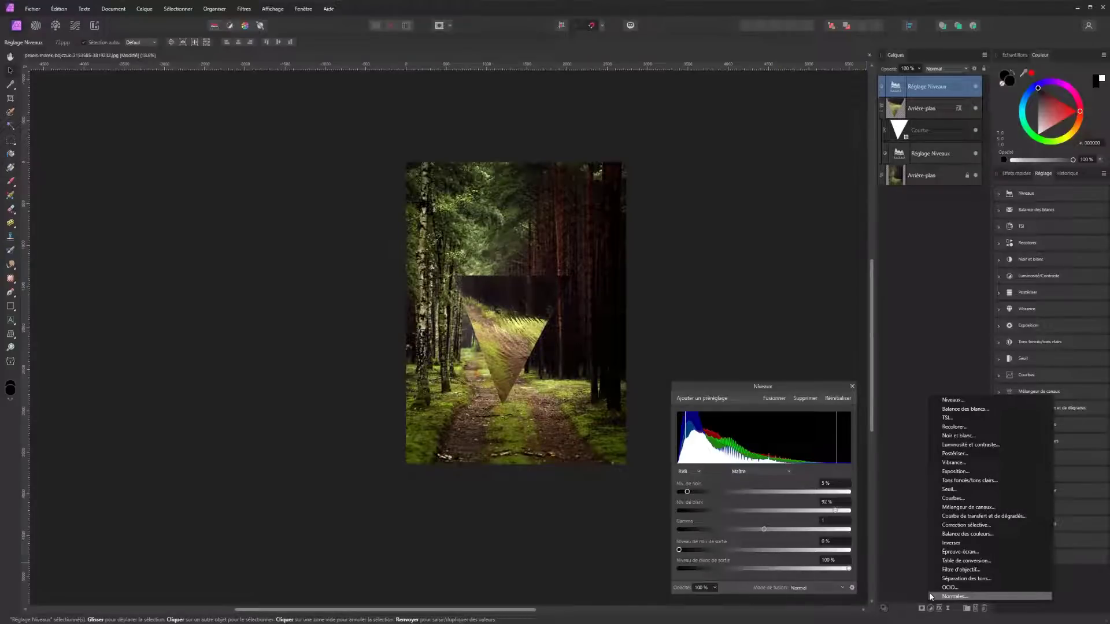
{"action": "left_click", "coordinate": [966, 525]}
{"action": "left_click", "coordinate": [722, 486]}
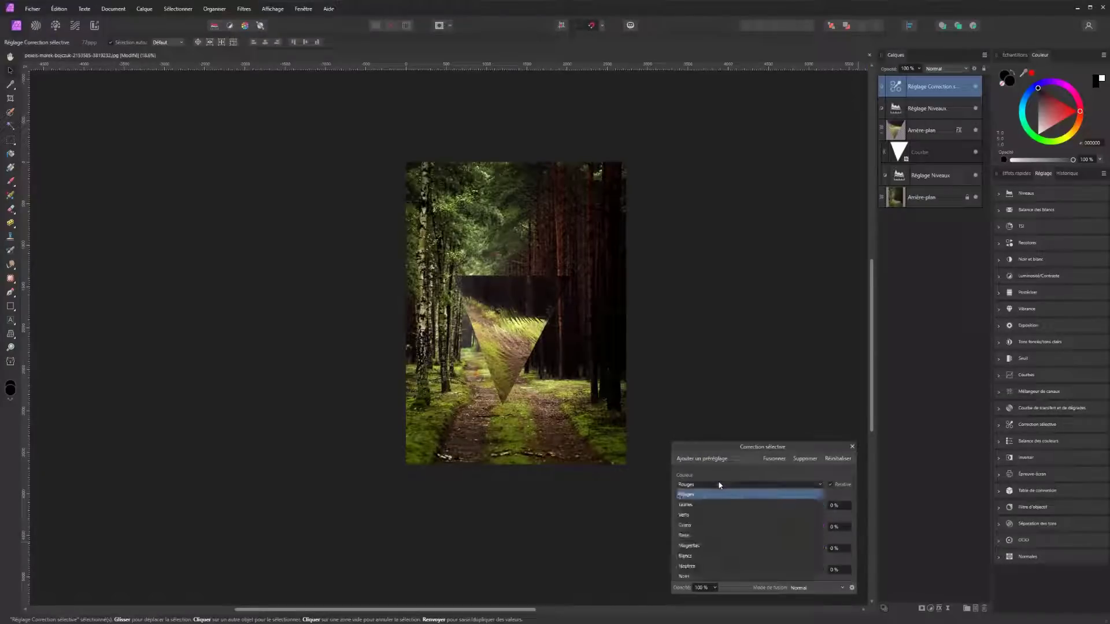
{"action": "left_click", "coordinate": [688, 515]}
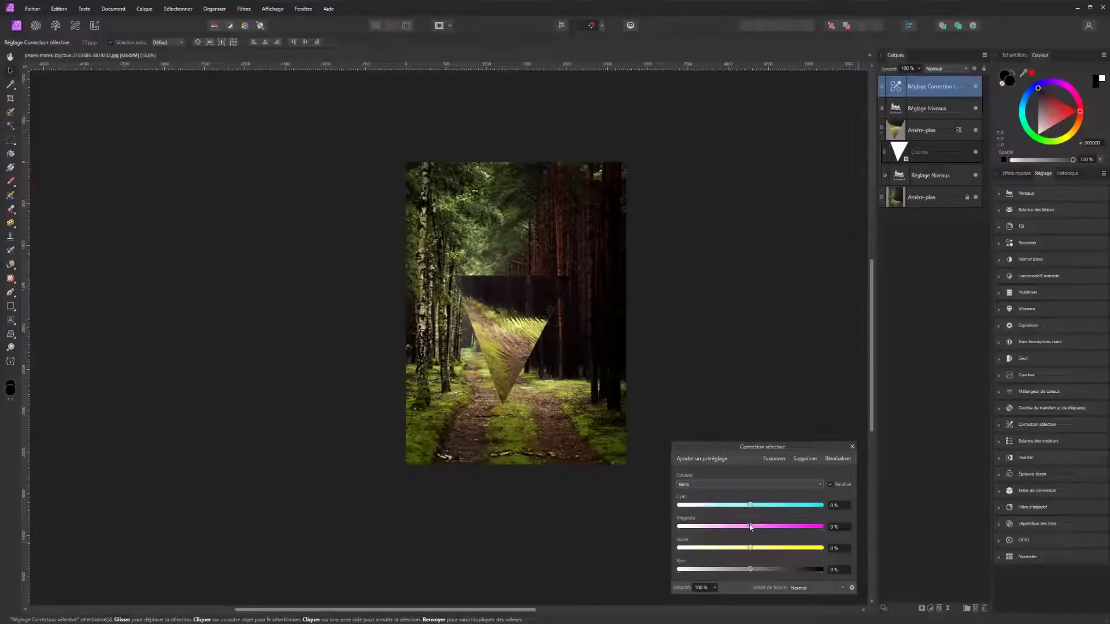
{"action": "left_click_drag", "start_coordinate": [750, 551], "coordinate": [721, 531]}
For the yellows of the selective color adjustment, lower cyan, set magenta to 19 % and raise yellow
{"action": "left_click", "coordinate": [726, 489]}
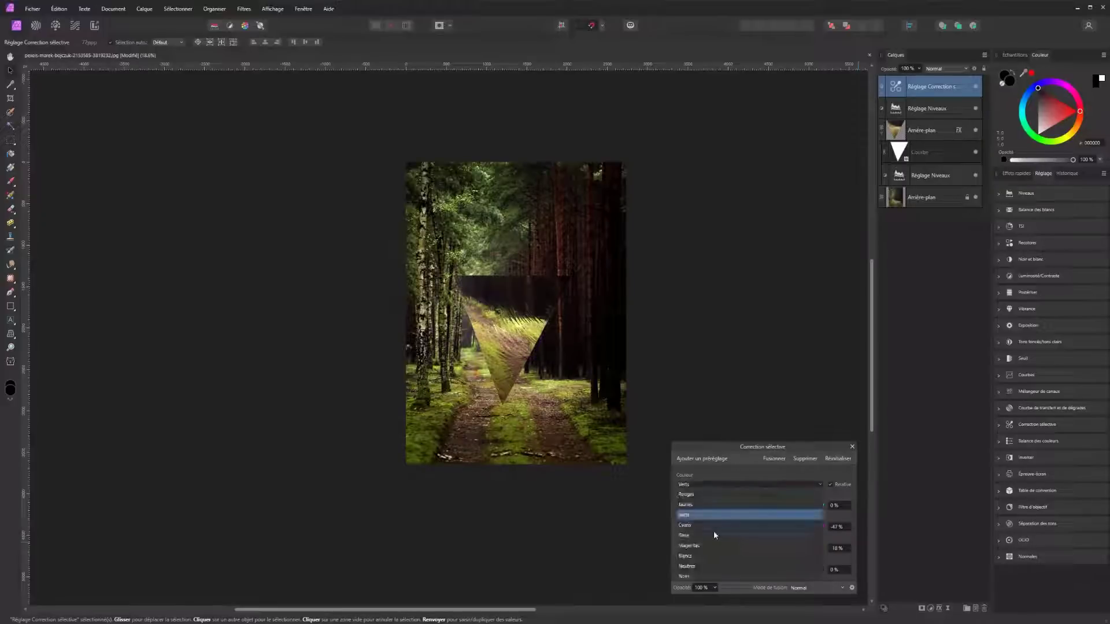
{"action": "left_click", "coordinate": [698, 507]}
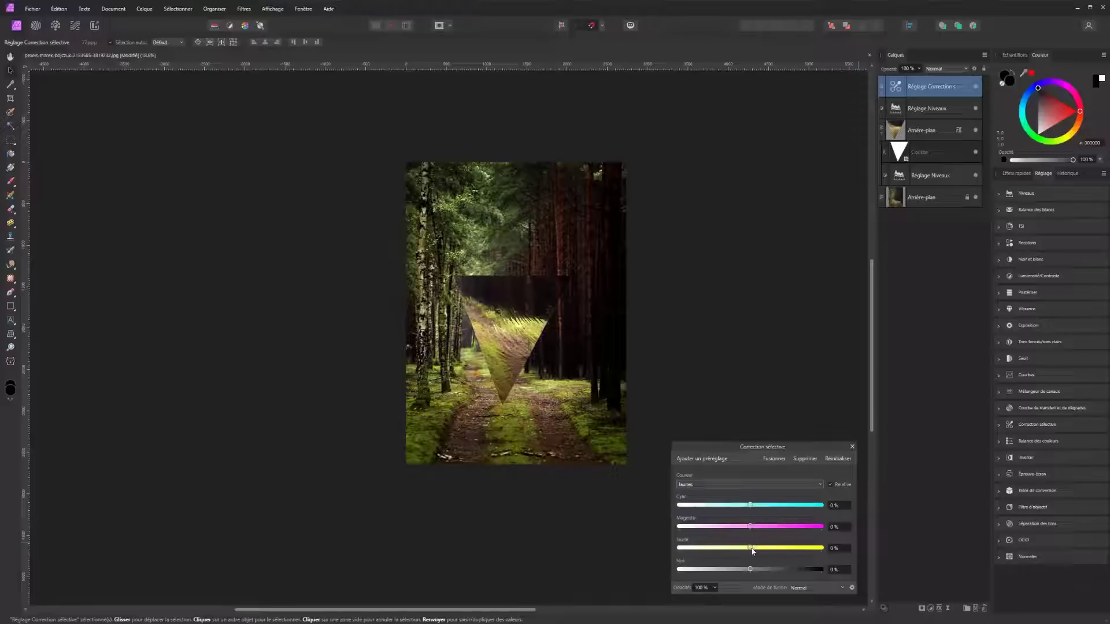
{"action": "mouse_move", "coordinate": [753, 551]}
{"action": "left_mouse_down"}
{"action": "mouse_move", "coordinate": [708, 548]}
{"action": "mouse_move", "coordinate": [760, 547]}
{"action": "left_mouse_up"}
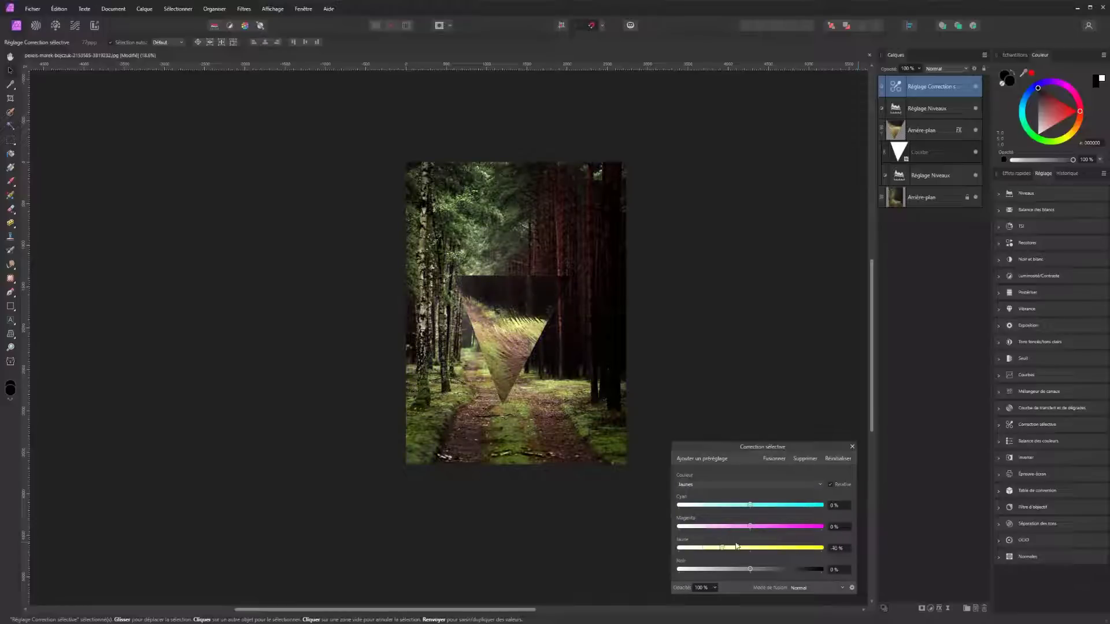
{"action": "left_click_drag", "start_coordinate": [756, 509], "coordinate": [722, 509]}
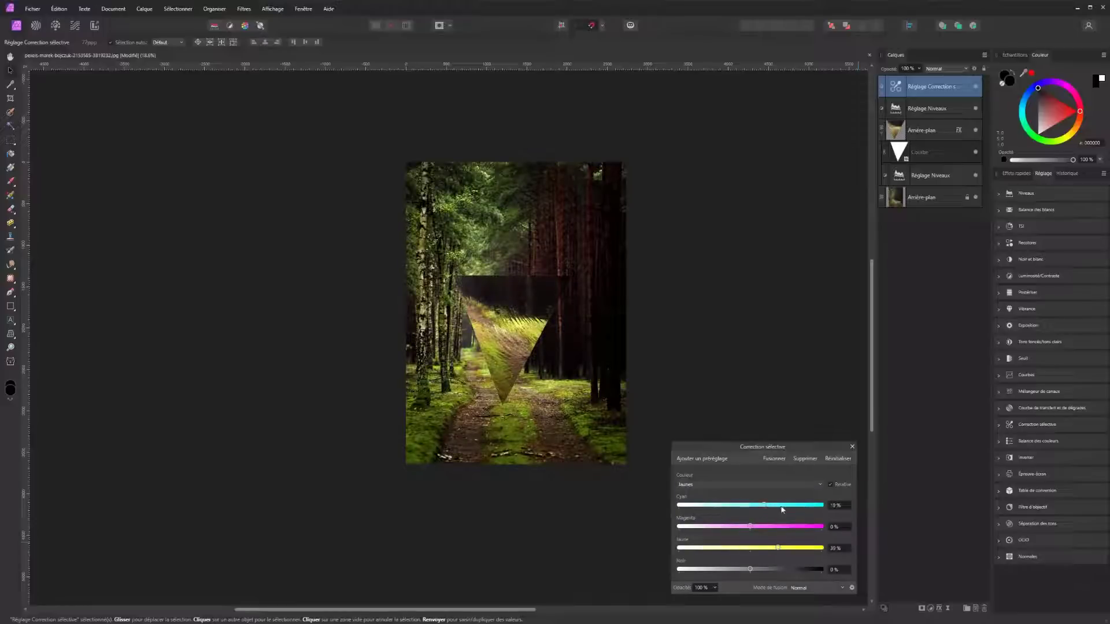
{"action": "left_click_drag", "start_coordinate": [790, 509], "coordinate": [764, 527]}
For the neutrals, set cyan to 16 %, magenta to 14 % and yellow to -24 %, and lower black slightly
{"action": "left_click", "coordinate": [758, 489]}
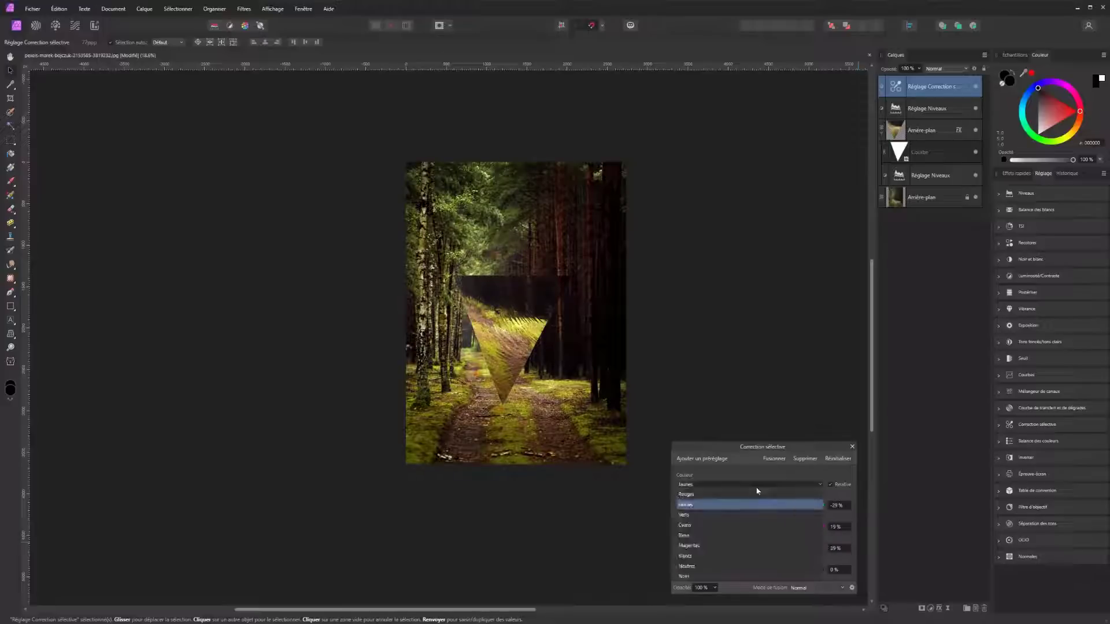
{"action": "left_click", "coordinate": [706, 567]}
{"action": "left_click_drag", "start_coordinate": [752, 506], "coordinate": [725, 542]}
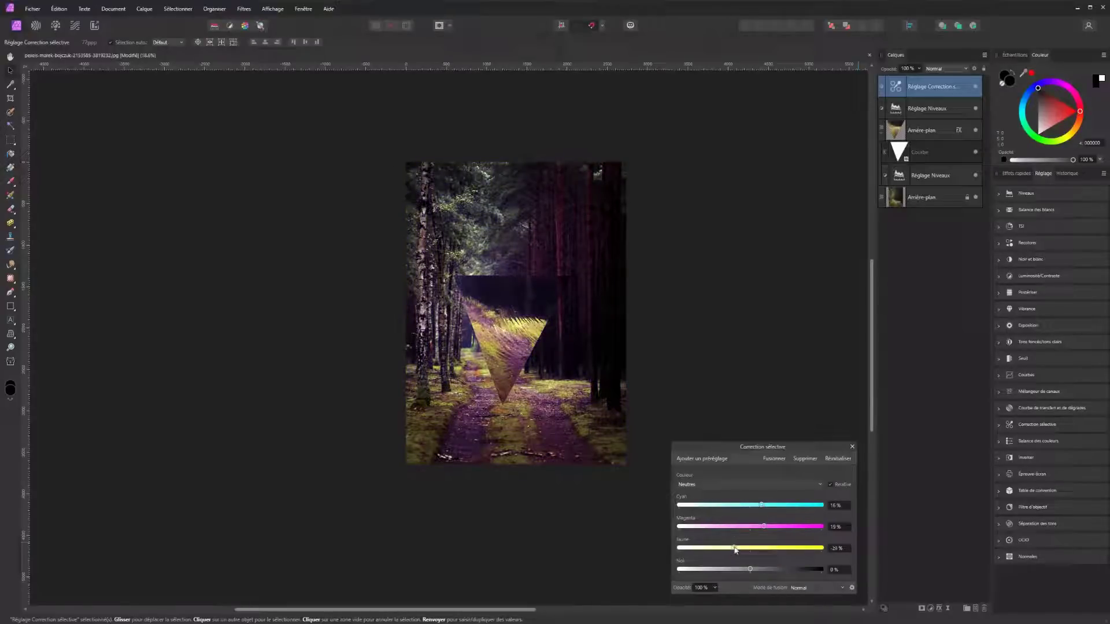
{"action": "left_click_drag", "start_coordinate": [764, 527], "coordinate": [758, 527]}
{"action": "left_click_drag", "start_coordinate": [748, 571], "coordinate": [743, 567]}
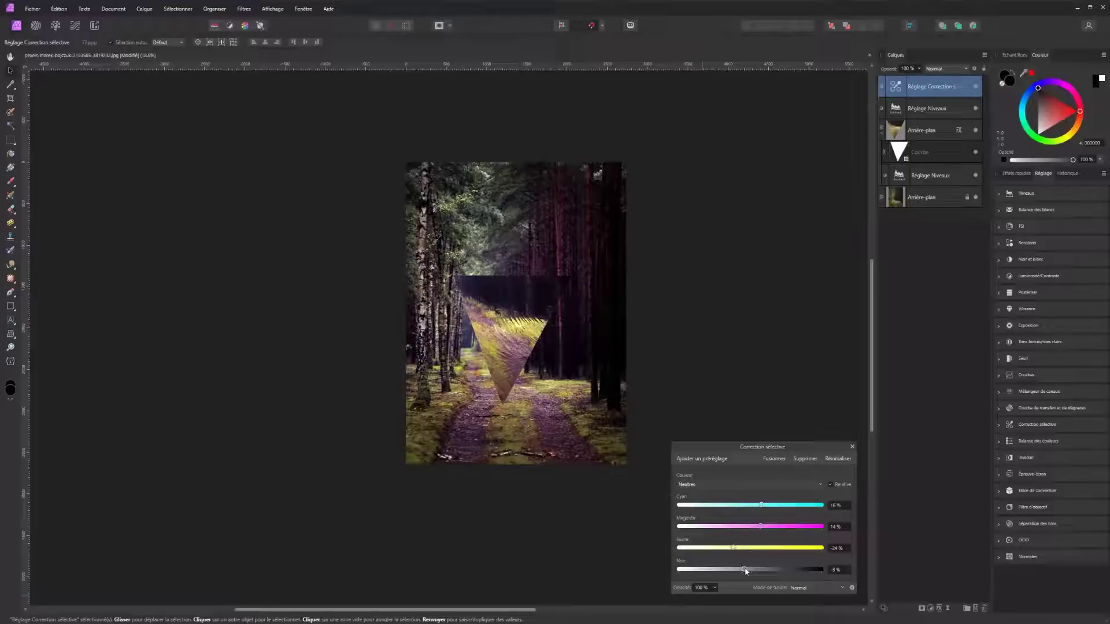
Paint a soft black shadow below the triangle's tip on a new pixel layer above the background, blended as Lumière tamisée
{"action": "left_click", "coordinate": [939, 192]}
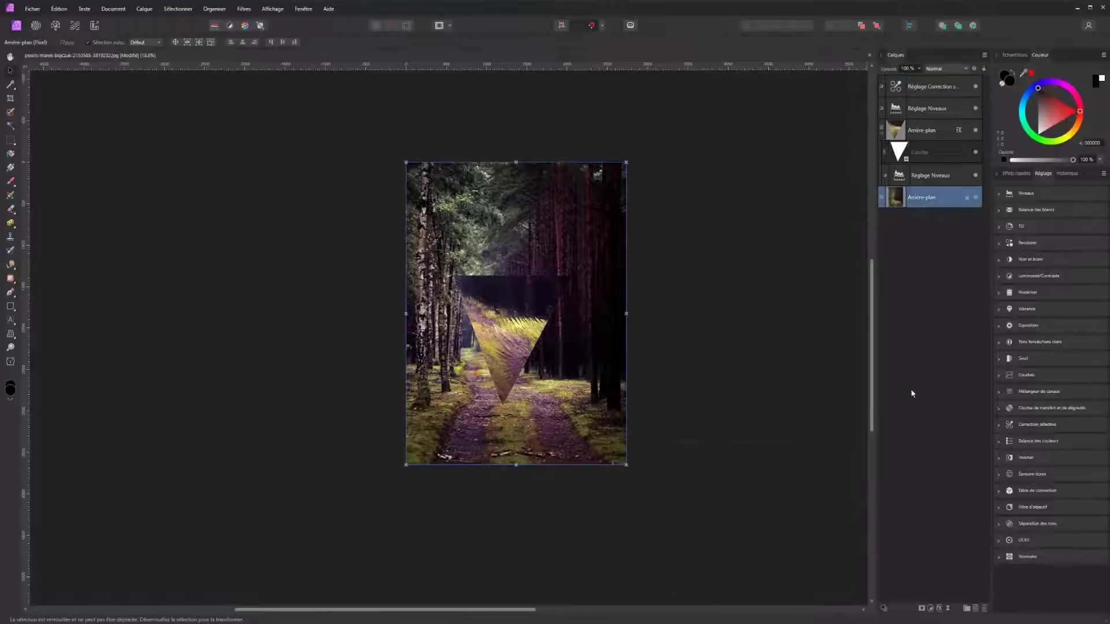
{"action": "left_click", "coordinate": [975, 609]}
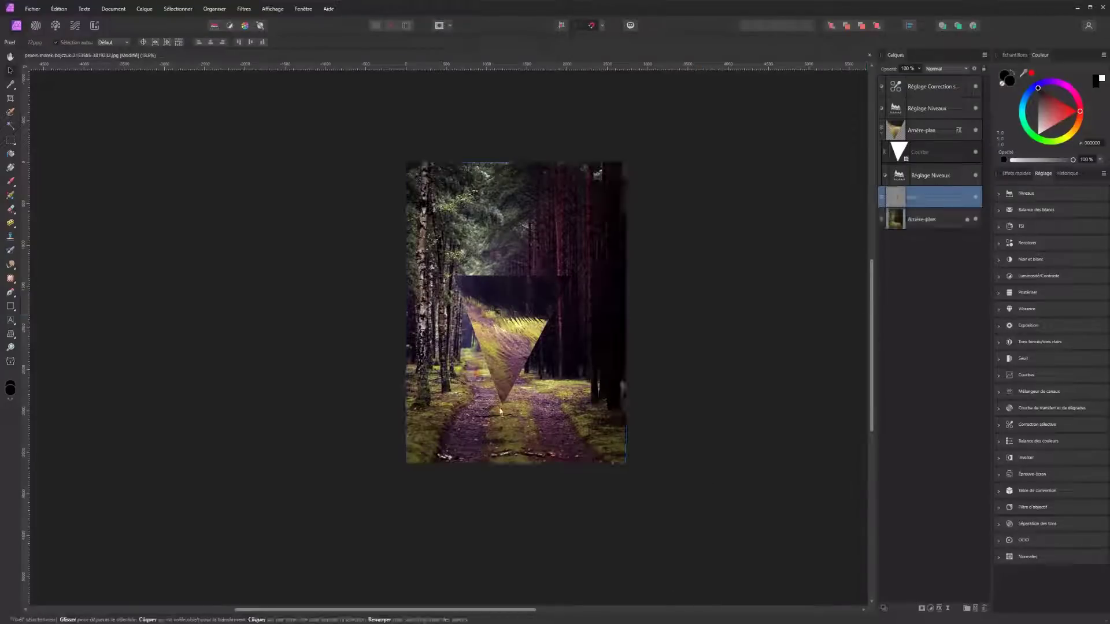
{"action": "left_click", "coordinate": [12, 183]}
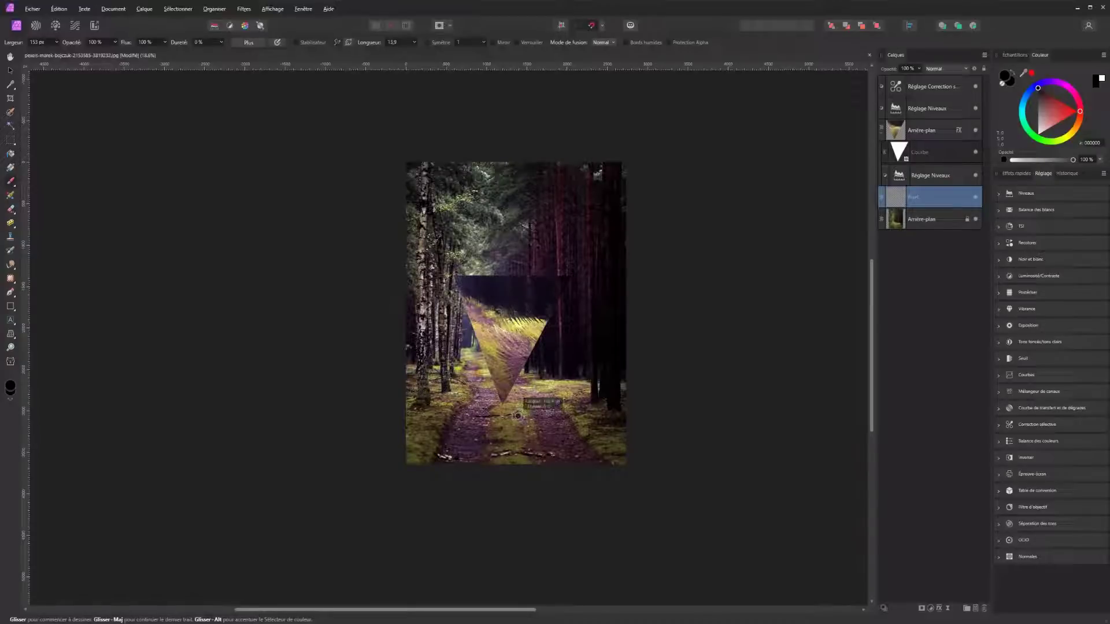
{"action": "left_click_drag", "start_coordinate": [518, 415], "coordinate": [503, 418]}
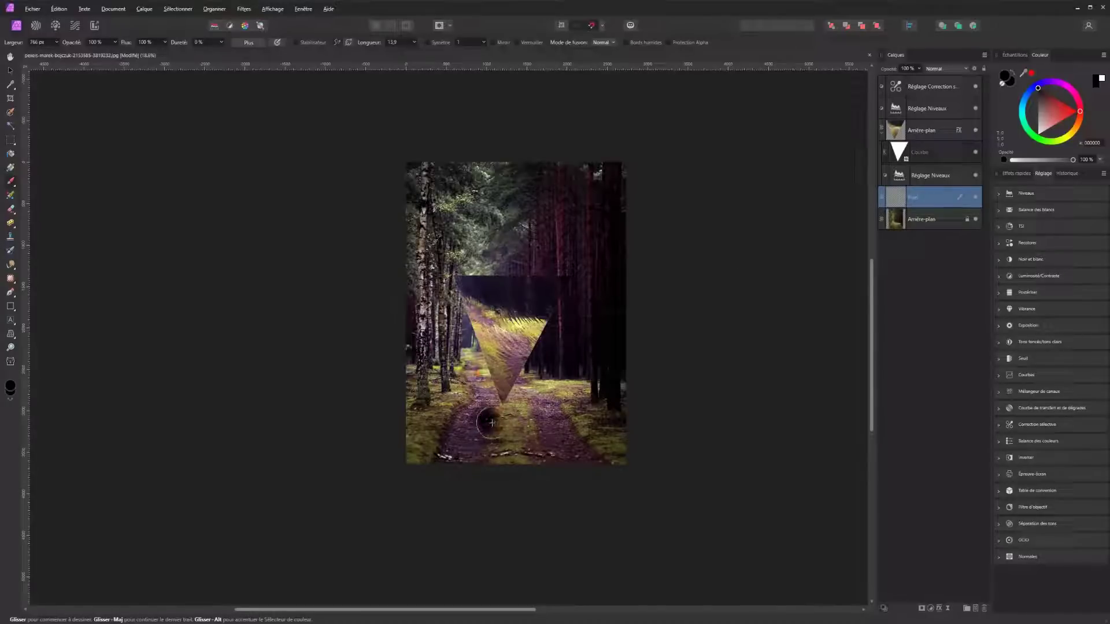
{"action": "left_click_drag", "start_coordinate": [492, 422], "coordinate": [504, 422]}
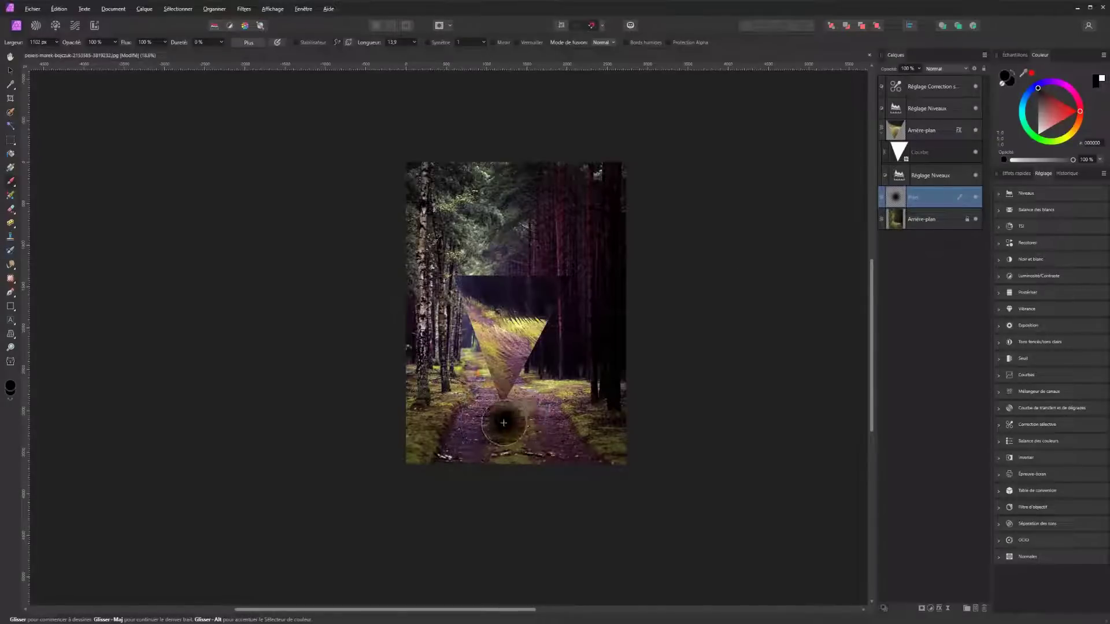
{"action": "left_click", "coordinate": [947, 70]}
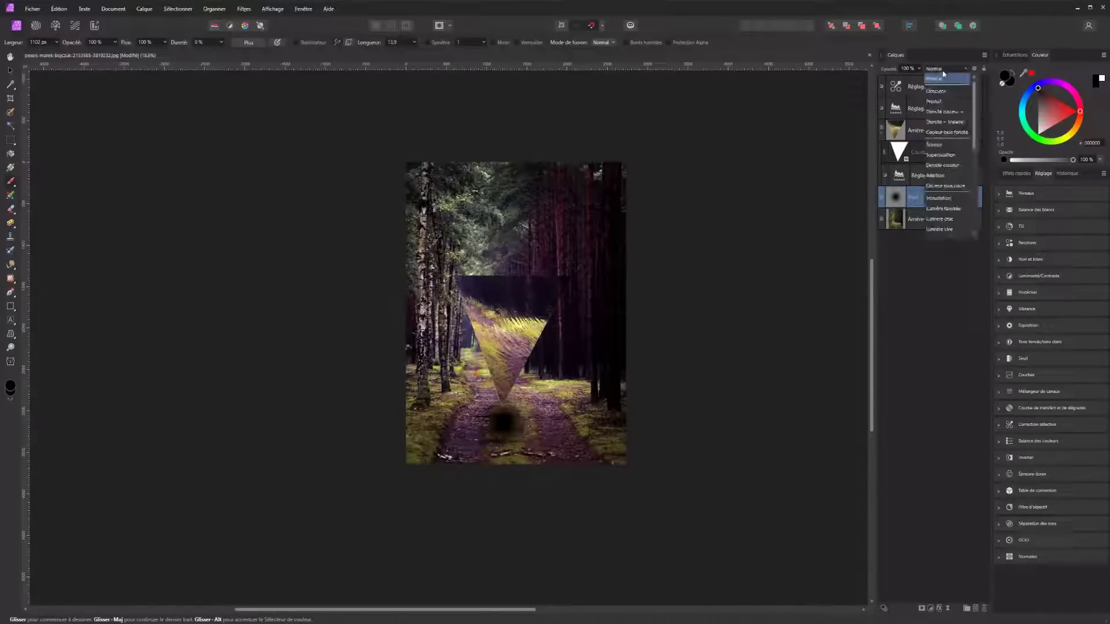
{"action": "left_click", "coordinate": [935, 210]}
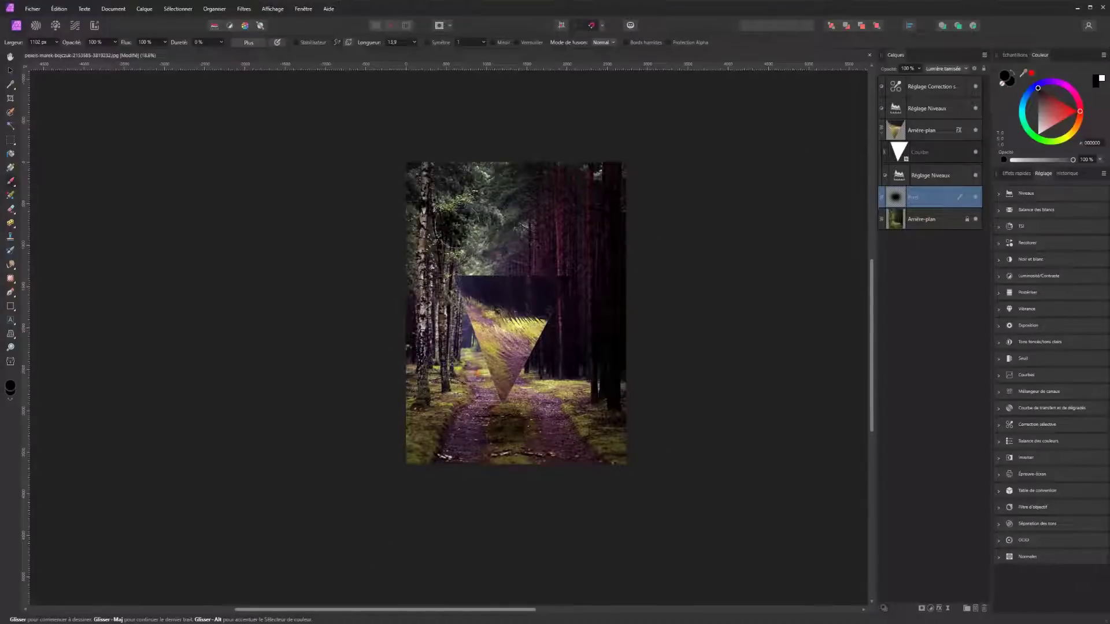
On the same pixel layer, darken the photo's outer edges with a 4096 px black brush and lighten the middle with white
{"action": "key", "text": "bracketright"}
{"action": "key", "text": "bracketright"}
{"action": "key", "text": "bracketright"}
{"action": "key", "text": "bracketright"}
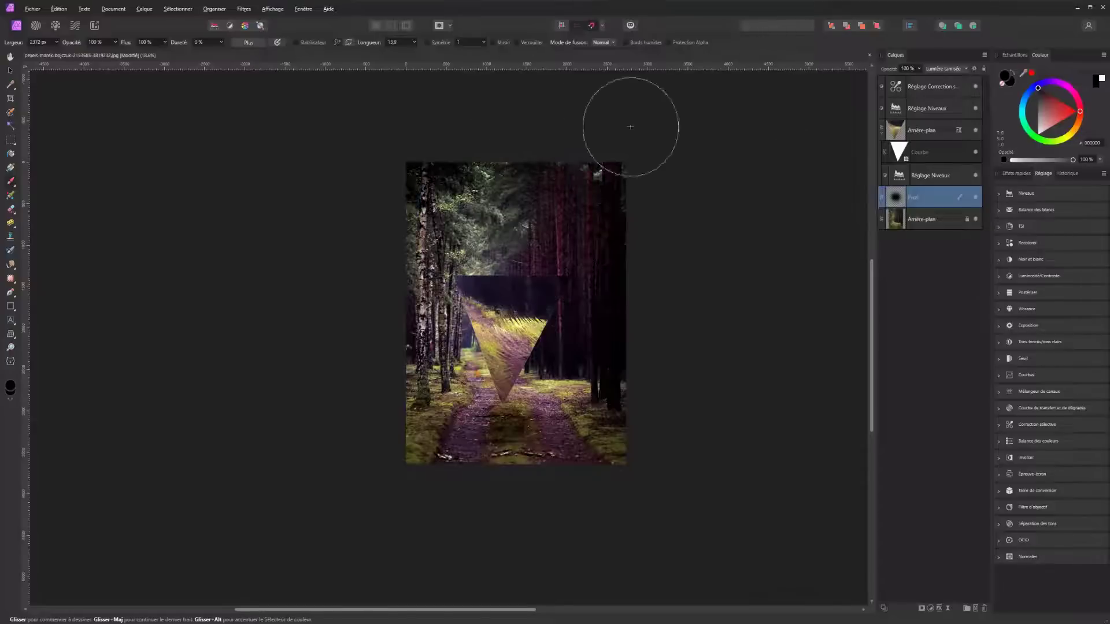
{"action": "mouse_move", "coordinate": [630, 127]}
{"action": "left_mouse_down"}
{"action": "mouse_move", "coordinate": [384, 131]}
{"action": "mouse_move", "coordinate": [421, 148]}
{"action": "left_mouse_up"}
{"action": "key", "text": "ctrl+z"}
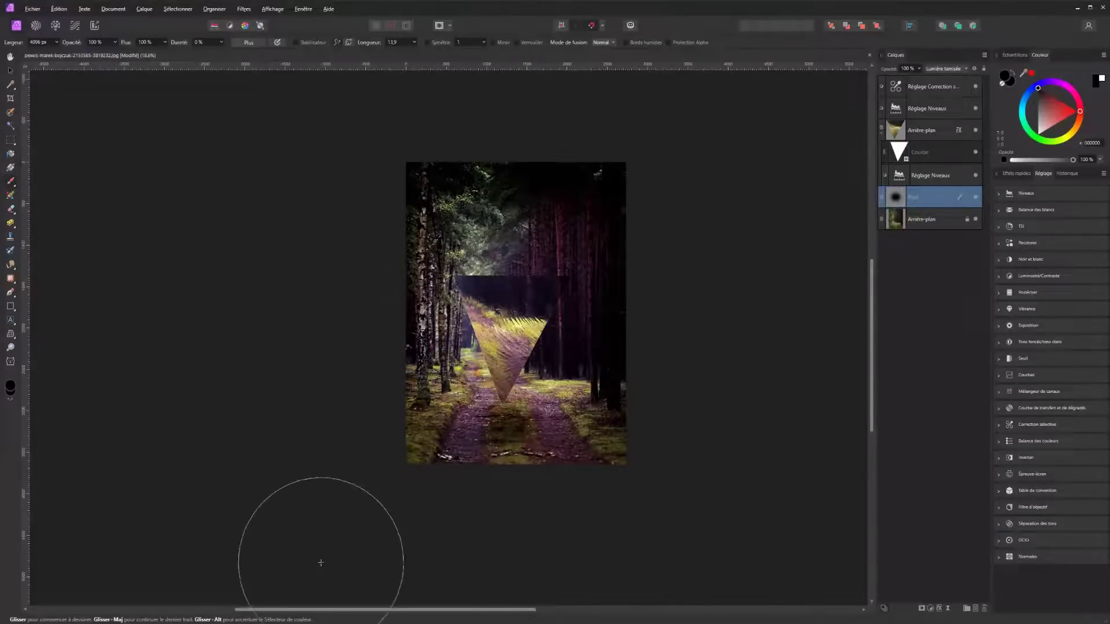
{"action": "left_click_drag", "start_coordinate": [321, 563], "coordinate": [700, 541]}
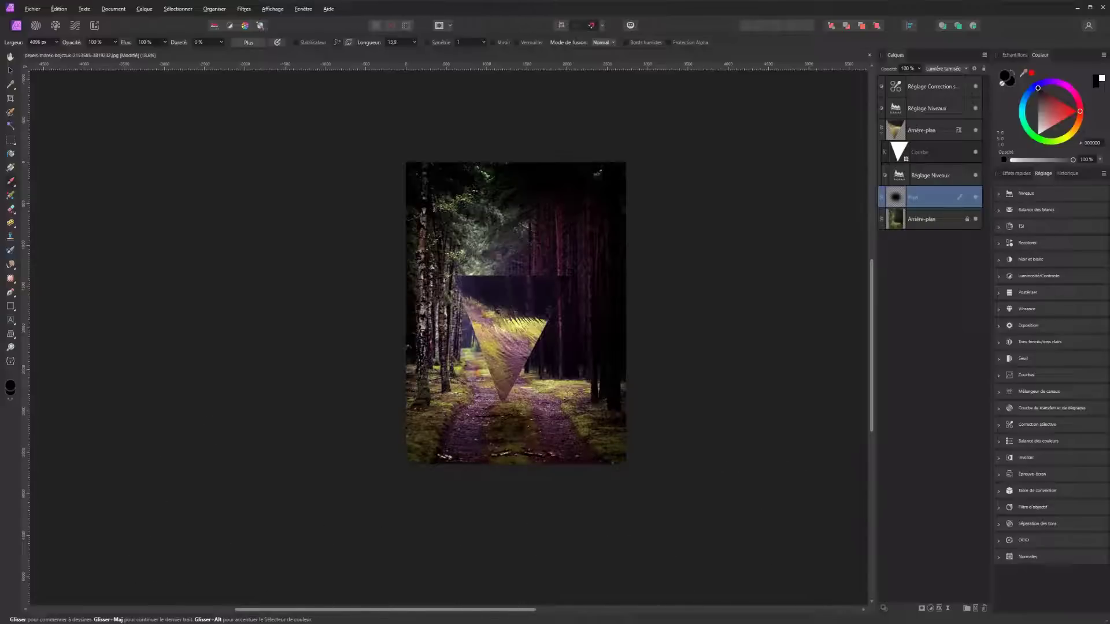
{"action": "left_click_drag", "start_coordinate": [683, 289], "coordinate": [555, 324]}
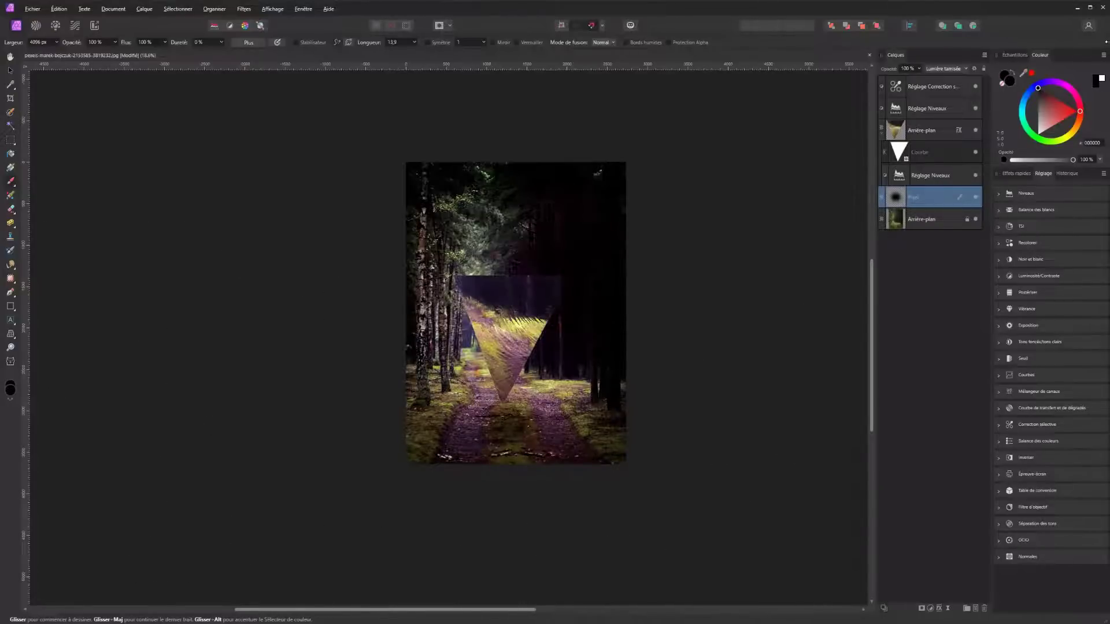
{"action": "key", "text": "x"}
{"action": "mouse_move", "coordinate": [546, 269]}
{"action": "left_mouse_down"}
{"action": "mouse_move", "coordinate": [497, 331]}
{"action": "mouse_move", "coordinate": [584, 340]}
{"action": "mouse_move", "coordinate": [521, 340]}
{"action": "mouse_move", "coordinate": [515, 321]}
{"action": "mouse_move", "coordinate": [541, 318]}
{"action": "mouse_move", "coordinate": [520, 320]}
{"action": "left_mouse_up"}
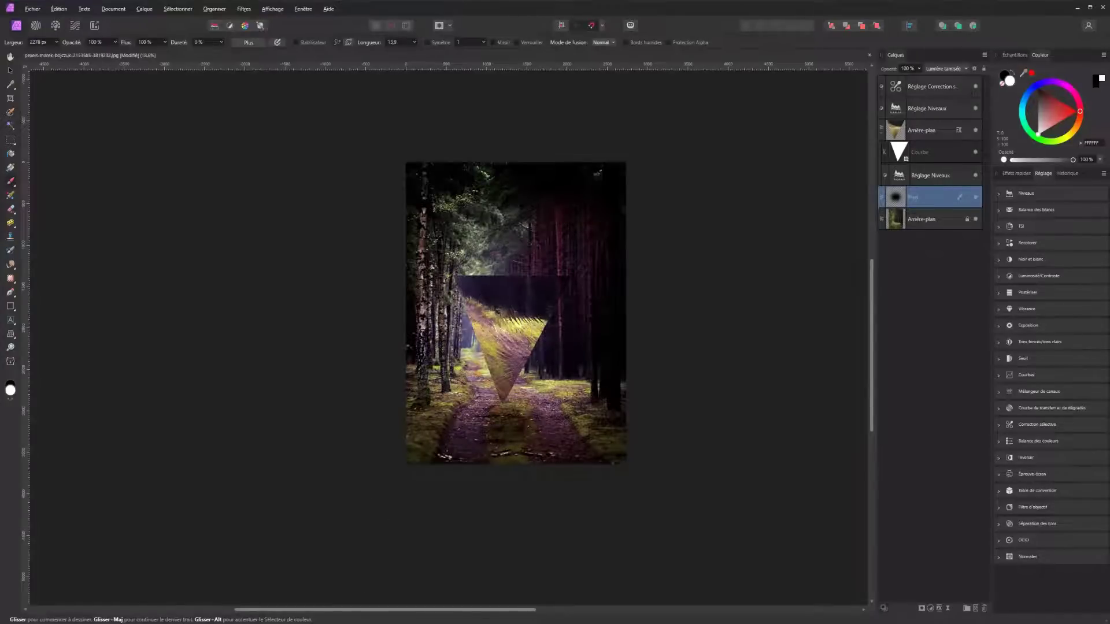
Add a pixel layer at the top of the stack in Lumière tamisée mode and try a white brush stroke over the triangle
{"action": "left_click", "coordinate": [926, 146]}
{"action": "left_click", "coordinate": [928, 88]}
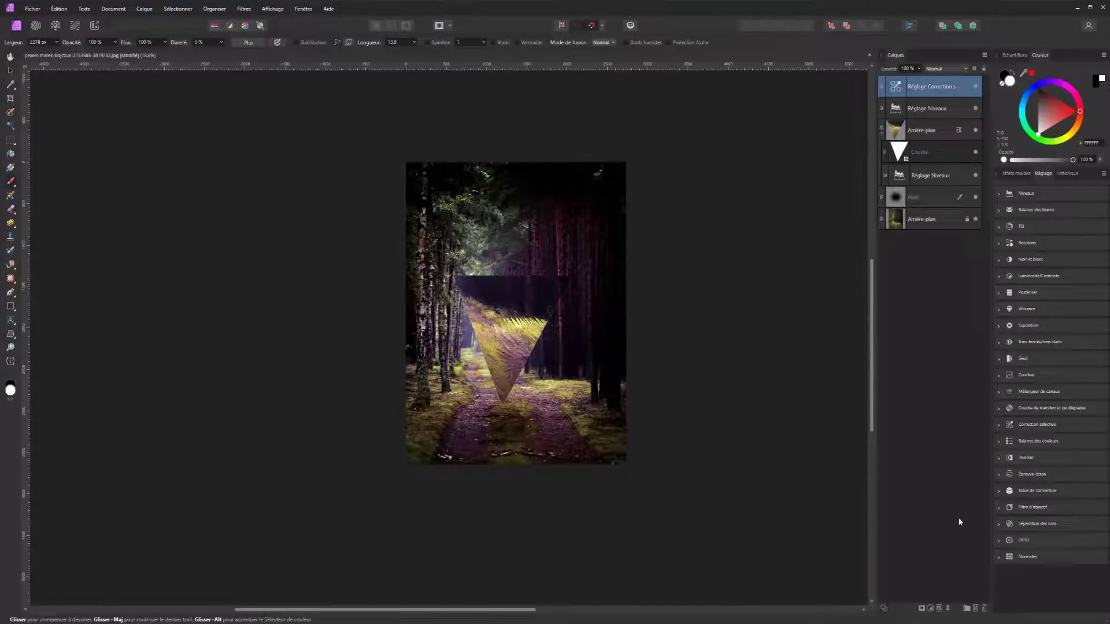
{"action": "left_click", "coordinate": [976, 609]}
{"action": "left_click", "coordinate": [946, 68]}
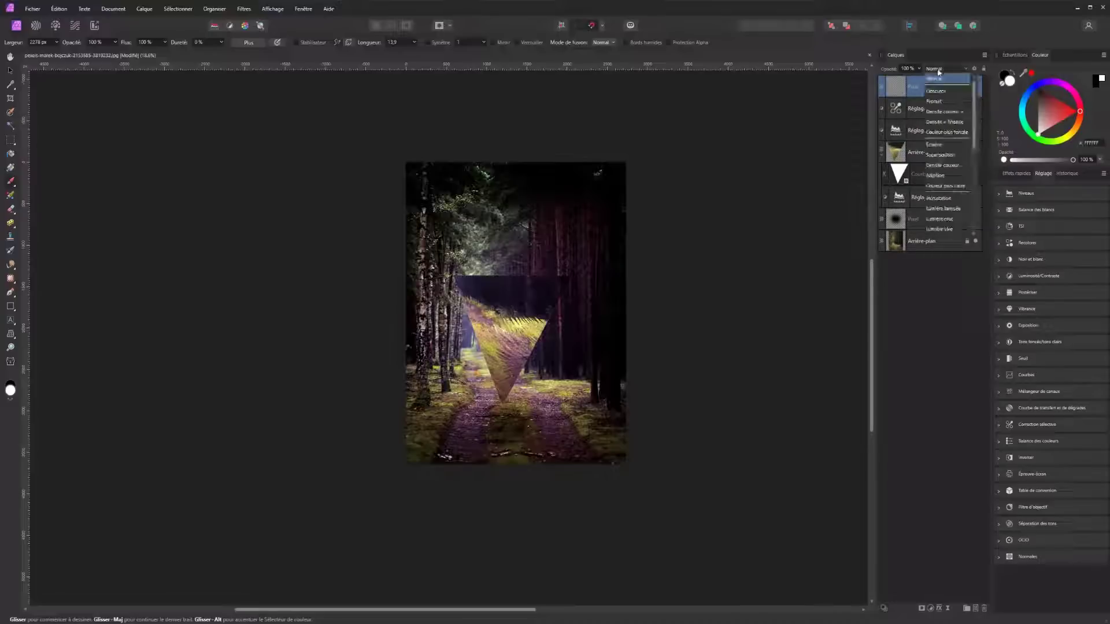
{"action": "left_click", "coordinate": [942, 143]}
{"action": "mouse_move", "coordinate": [530, 335]}
{"action": "left_mouse_down"}
{"action": "mouse_move", "coordinate": [505, 329]}
{"action": "mouse_move", "coordinate": [499, 375]}
{"action": "mouse_move", "coordinate": [501, 422]}
{"action": "left_mouse_up"}
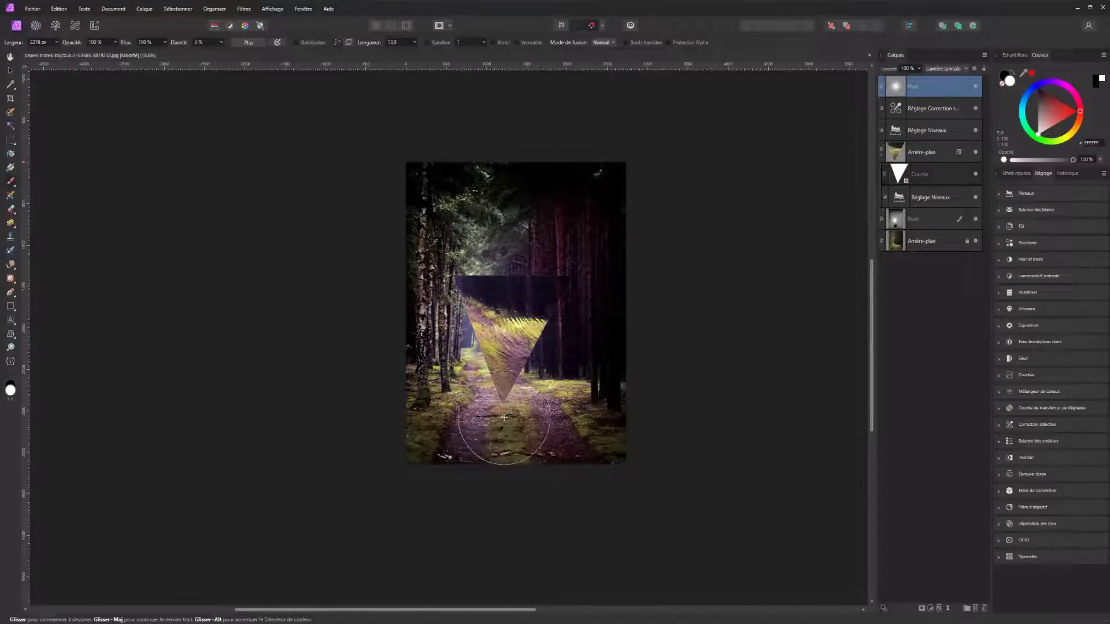
{"action": "key", "text": "ctrl+z"}
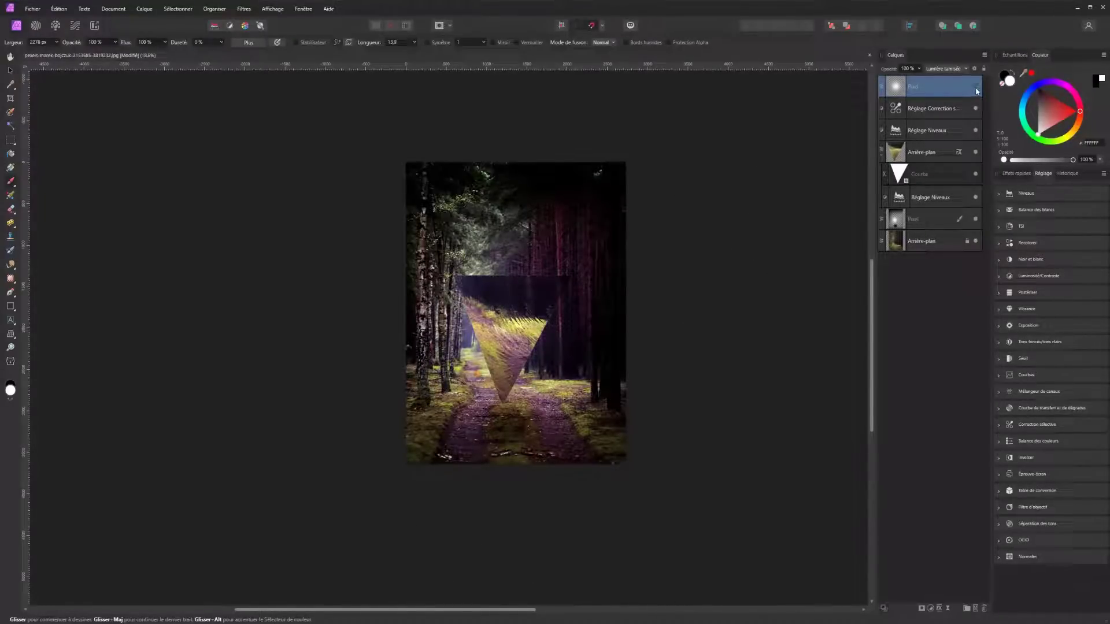
Nest the empty top pixel layer inside the displaced Arrière-plan layer, between its Courbe mask and Levels adjustment
{"action": "double_click", "coordinate": [914, 87]}
{"action": "left_click_drag", "start_coordinate": [911, 154], "coordinate": [895, 159]}
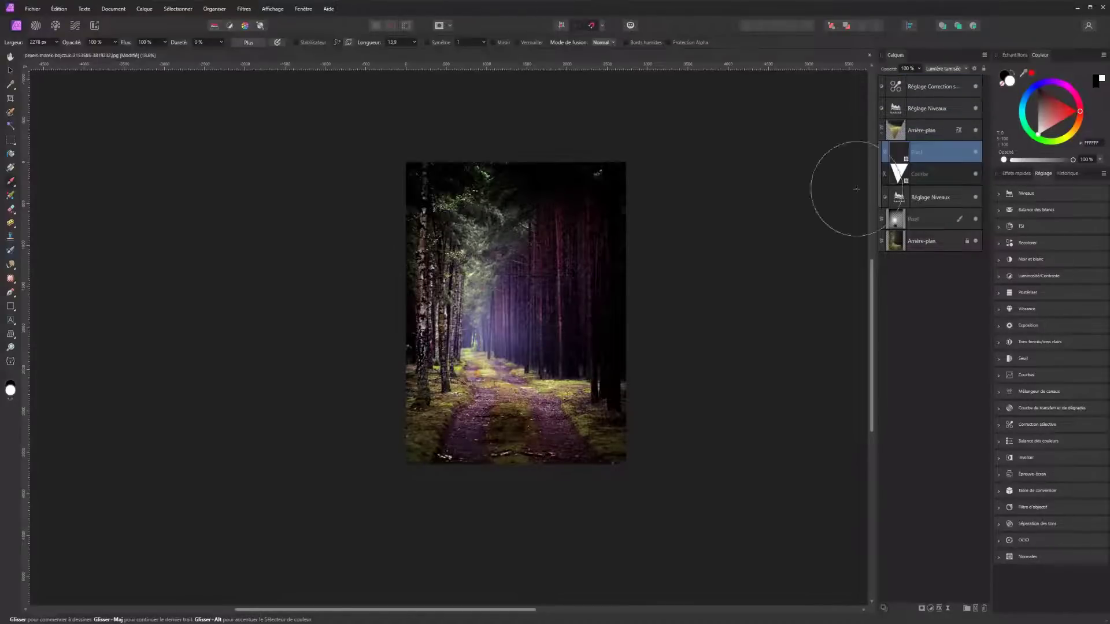
{"action": "key", "text": "ctrl+z"}
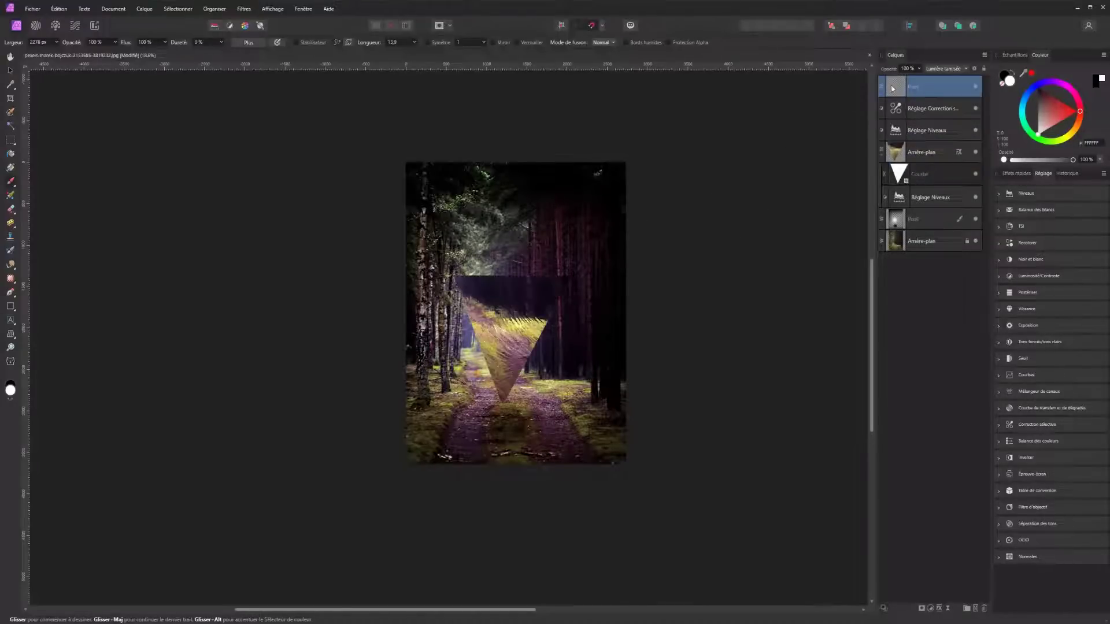
{"action": "left_click_drag", "start_coordinate": [904, 183], "coordinate": [903, 179]}
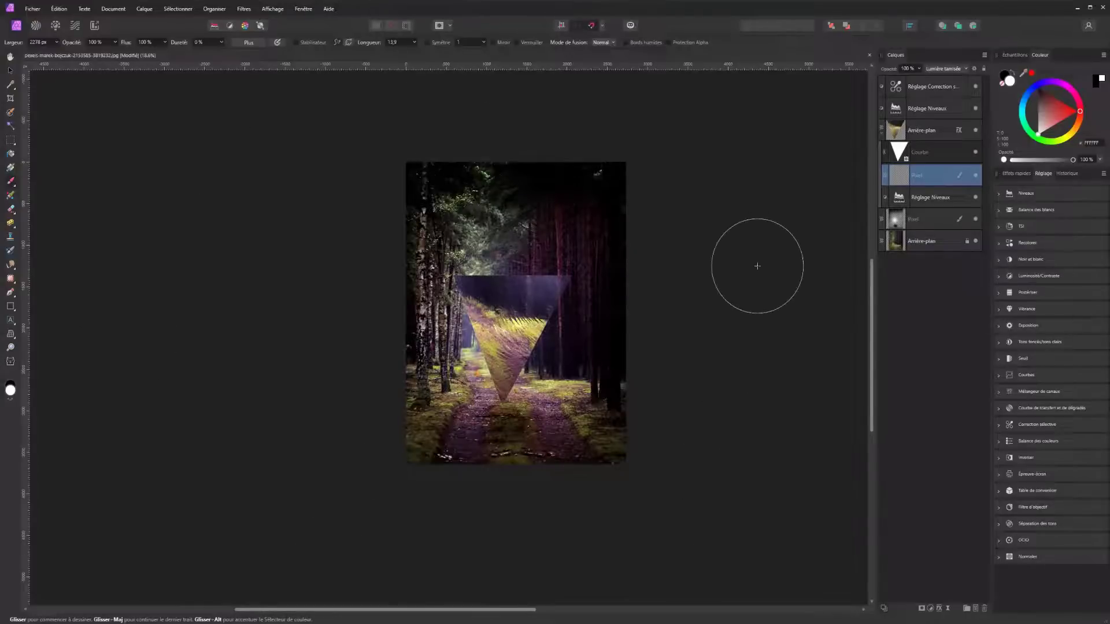
Paint white highlights and black shadows inside the triangle on the nested pixel layer, comparing with the layer hidden and shown
{"action": "key", "text": "x"}
{"action": "key", "text": "x"}
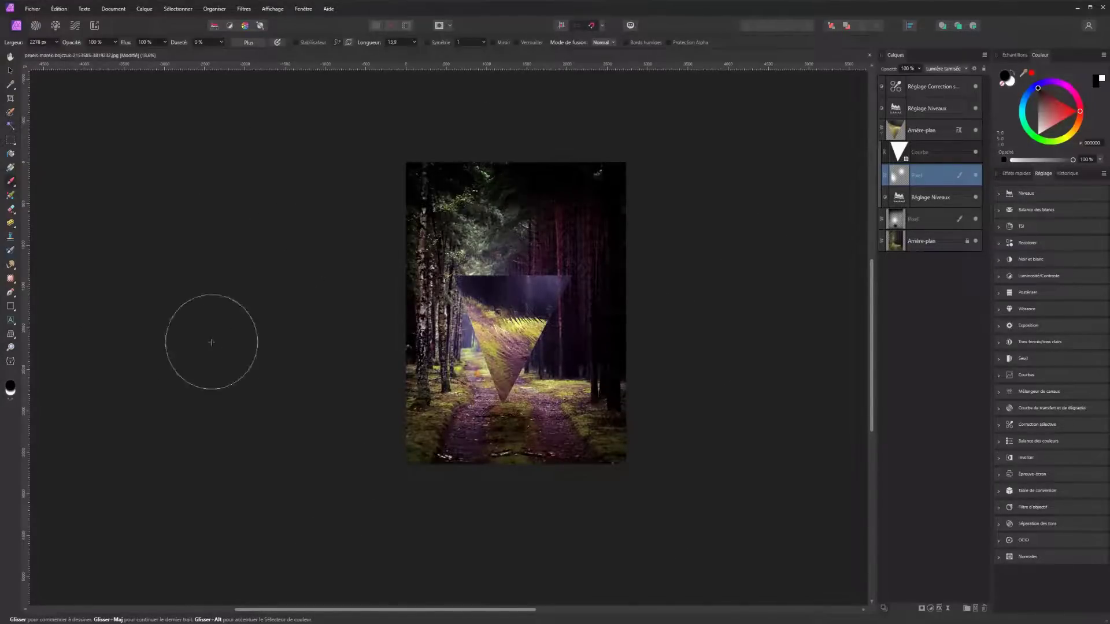
{"action": "key", "text": "x"}
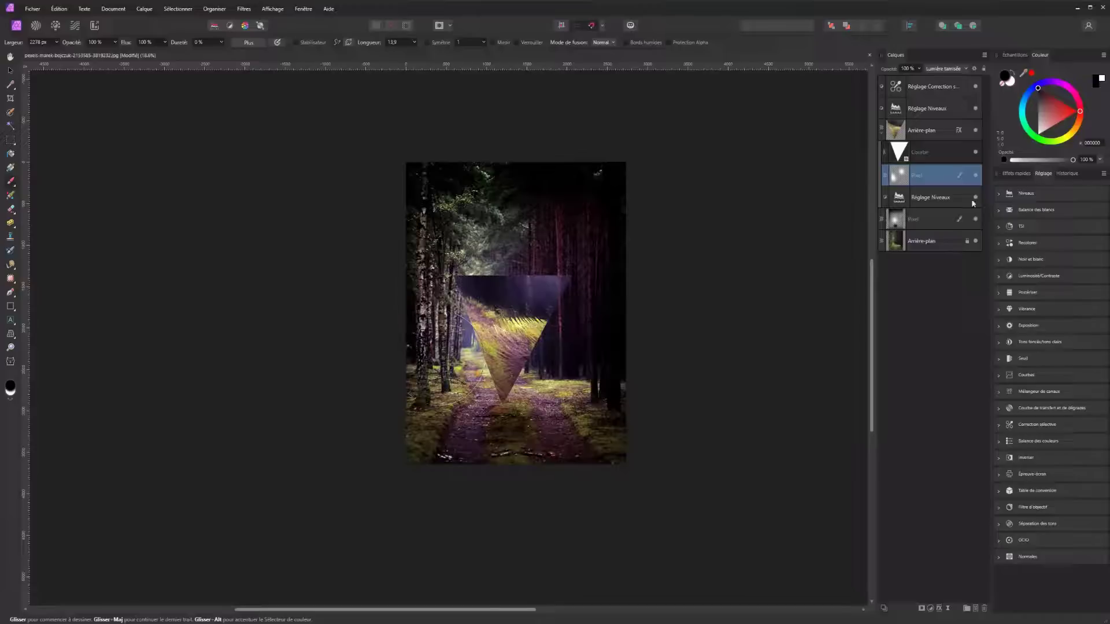
{"action": "left_click", "coordinate": [976, 175]}
{"action": "left_click", "coordinate": [977, 177]}
{"action": "left_click", "coordinate": [977, 176]}
{"action": "left_click", "coordinate": [977, 176]}
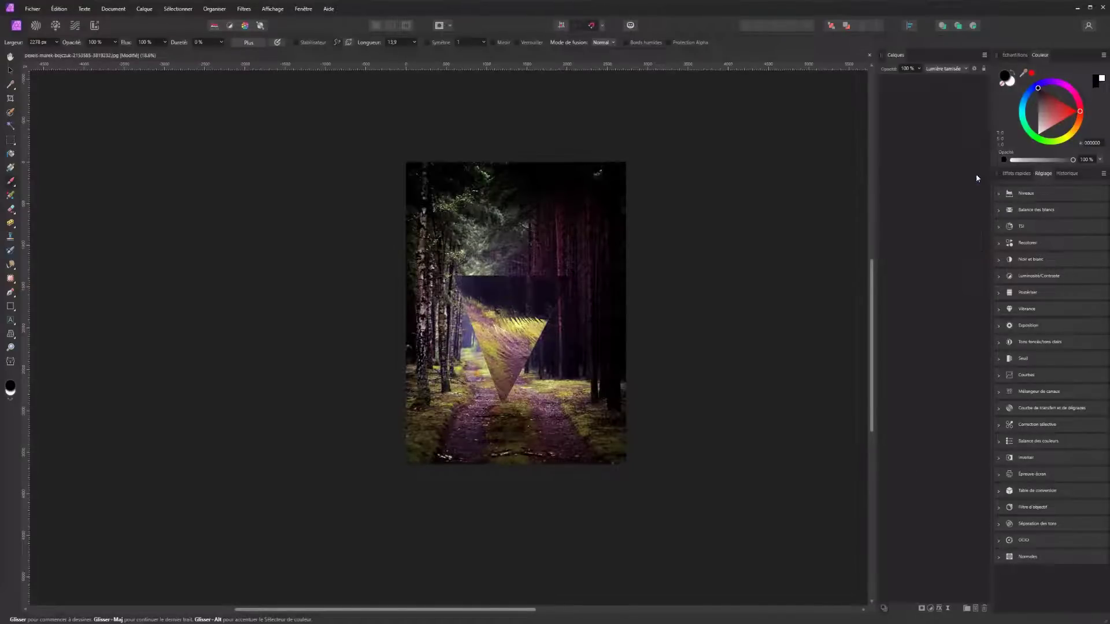
{"action": "left_click", "coordinate": [978, 177]}
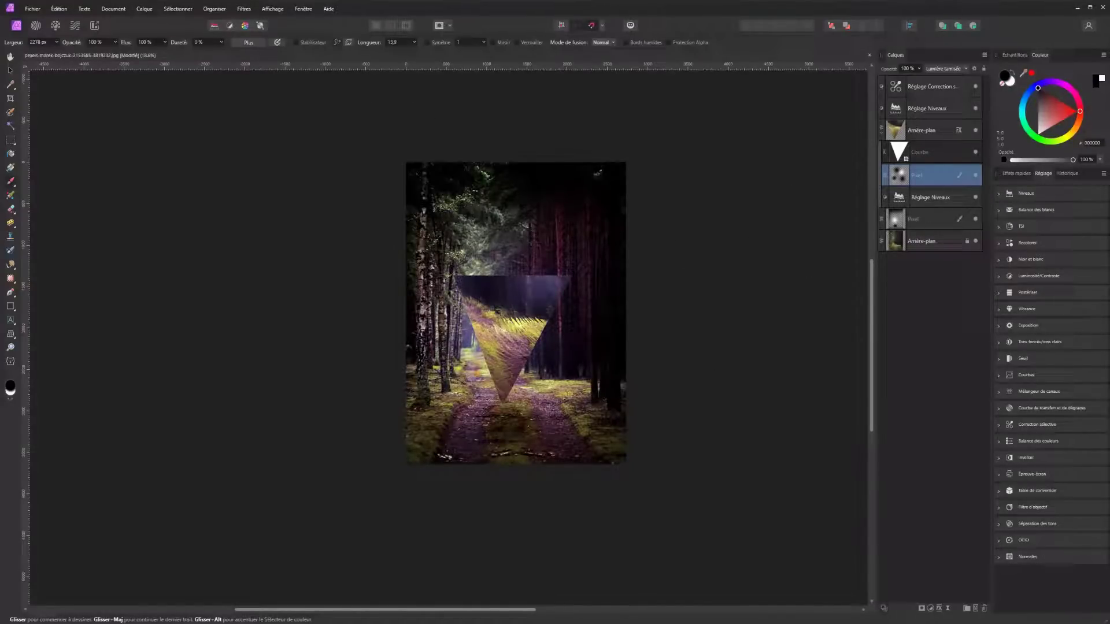
Add a live Vignette filter above the selective color adjustment with exposure -2,435 and scale 111 %, comparing before and after
{"action": "left_click", "coordinate": [939, 87]}
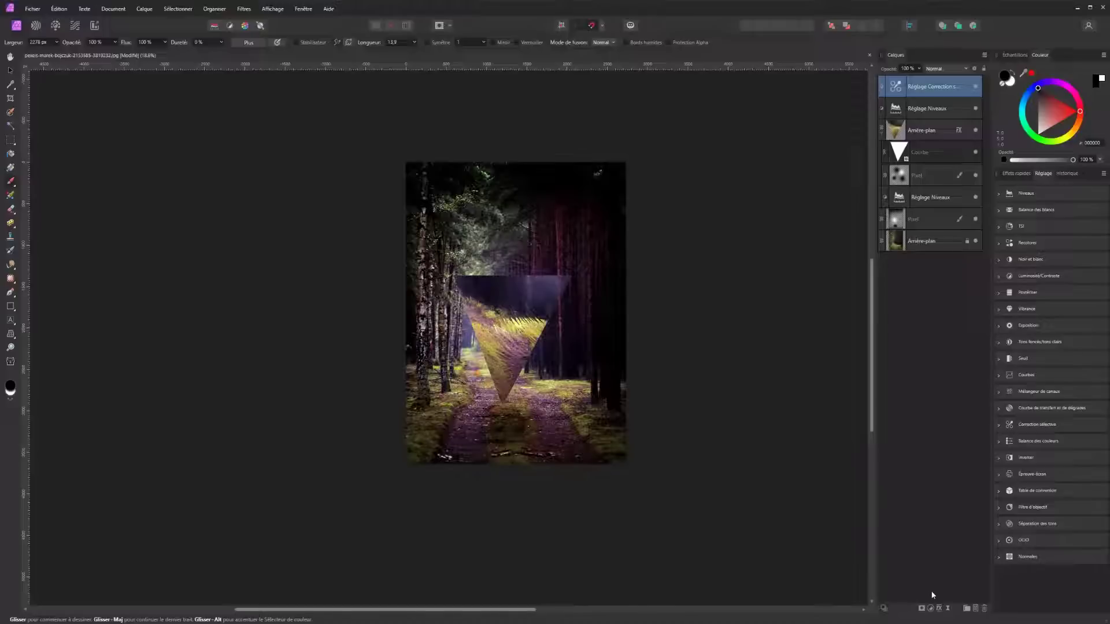
{"action": "left_click", "coordinate": [946, 609]}
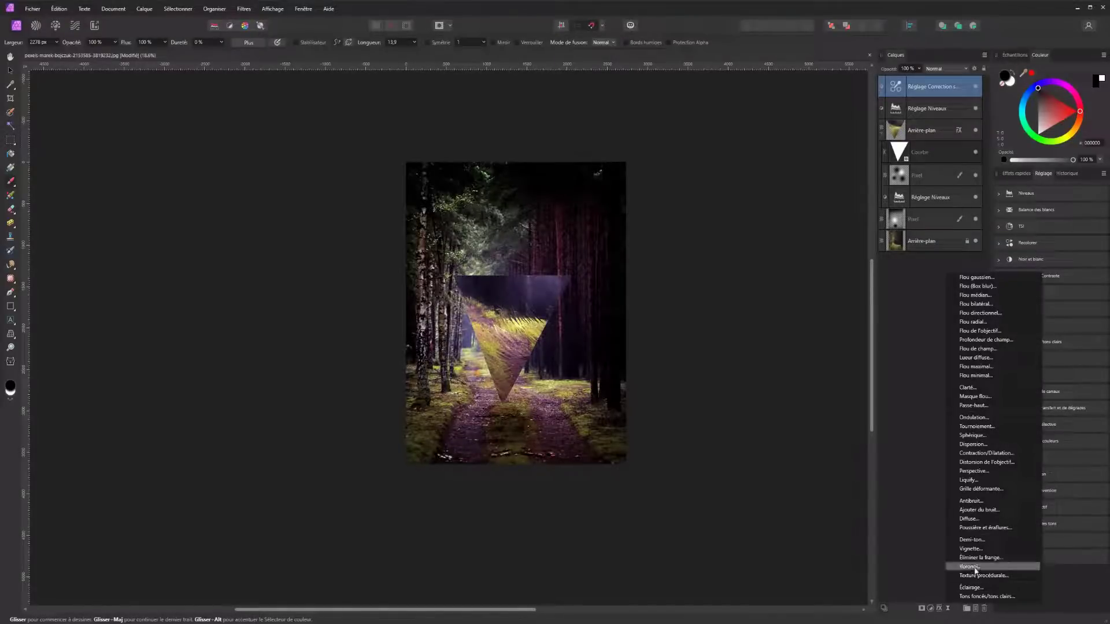
{"action": "left_click", "coordinate": [974, 550]}
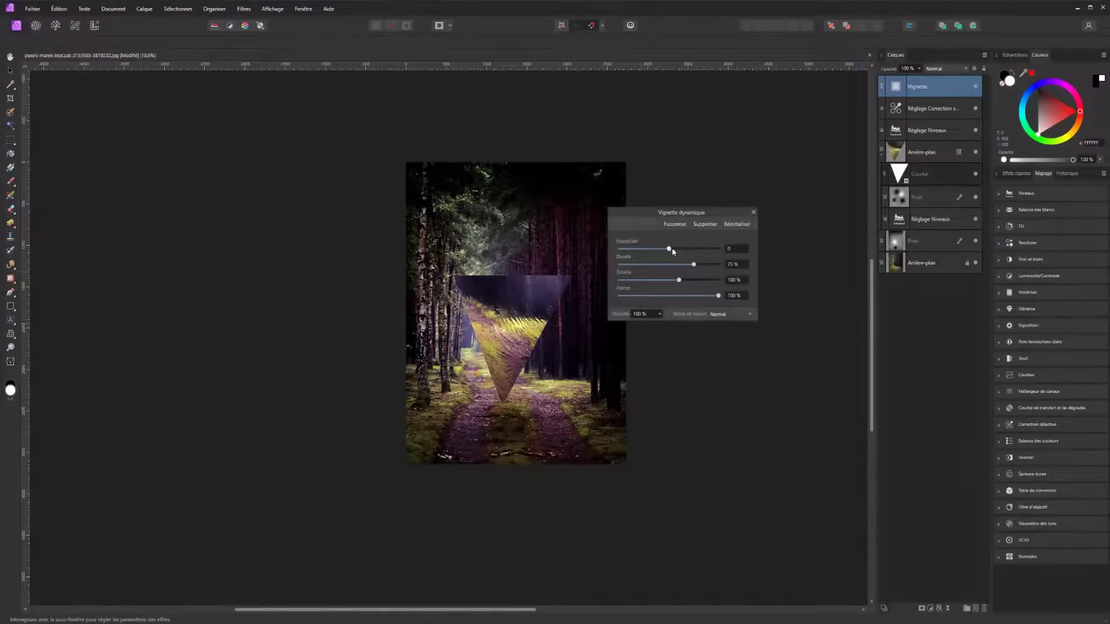
{"action": "left_click_drag", "start_coordinate": [672, 249], "coordinate": [641, 249]}
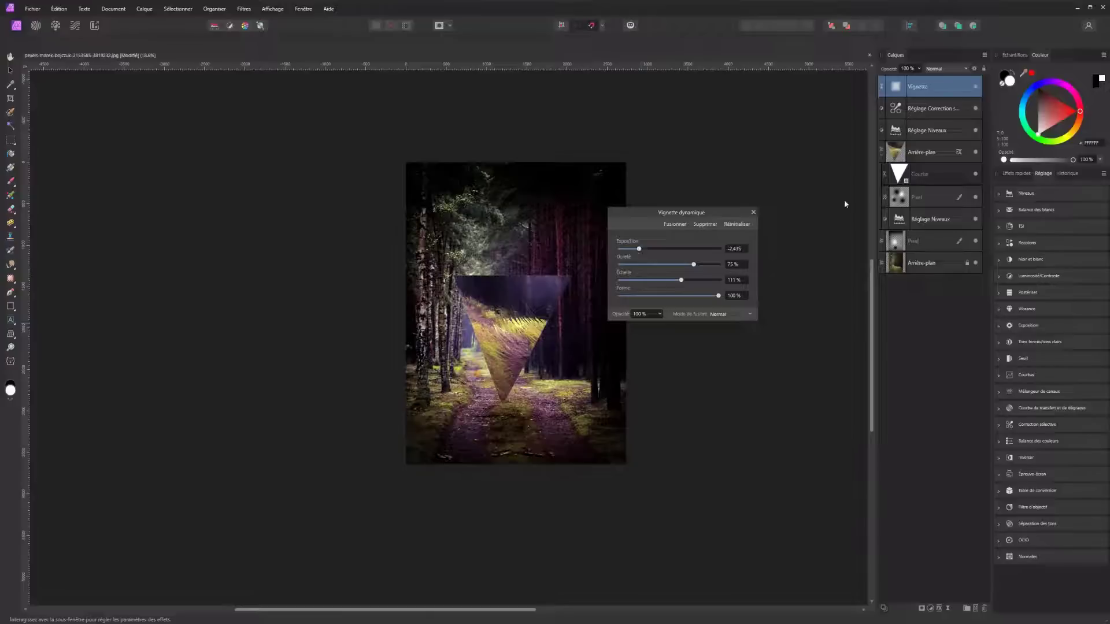
{"action": "left_click", "coordinate": [976, 87]}
{"action": "left_click", "coordinate": [976, 86]}
{"action": "left_click", "coordinate": [753, 212]}
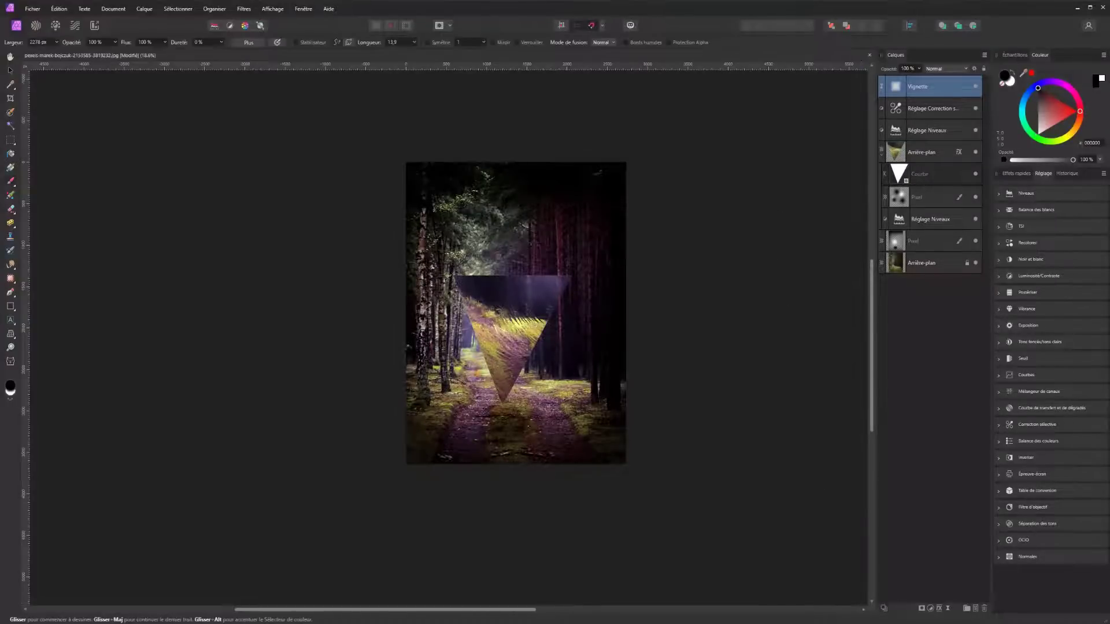
Add a live Éclairage filter with a spot light shining from the photo's upper-left edge toward its center, distance 82 %, azimuth 118,5°
{"action": "left_click", "coordinate": [949, 610]}
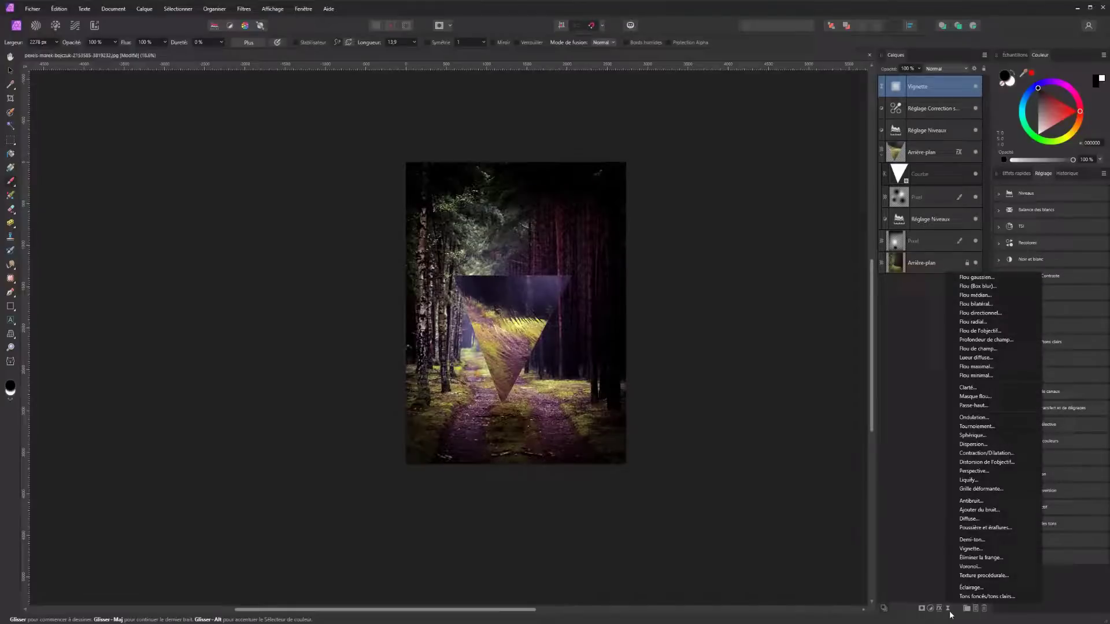
{"action": "left_click", "coordinate": [977, 588]}
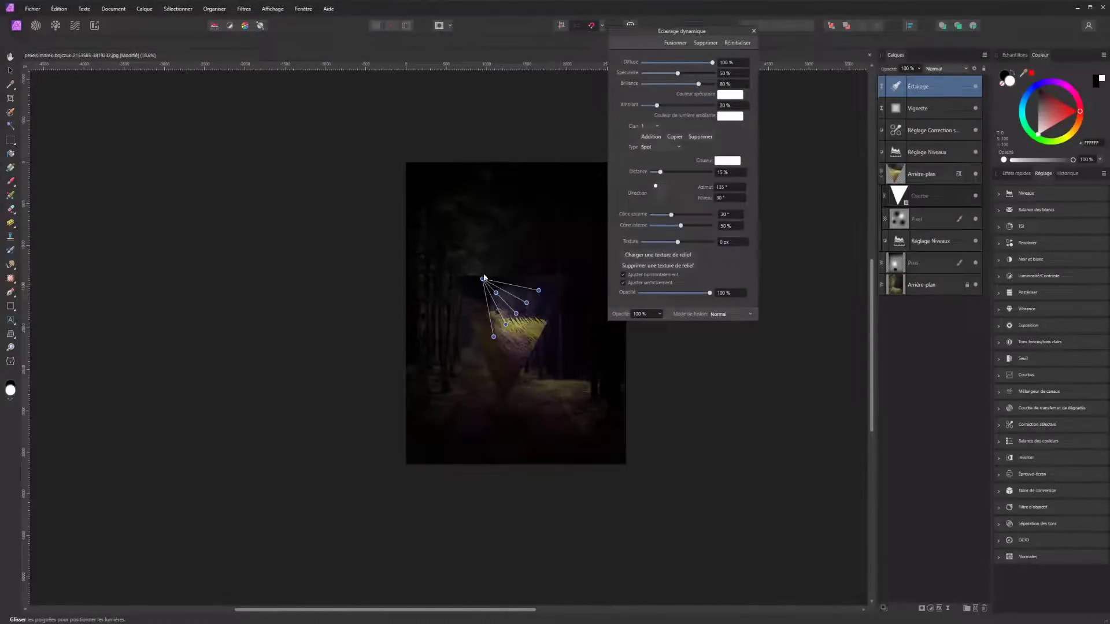
{"action": "left_click_drag", "start_coordinate": [485, 278], "coordinate": [395, 163]}
{"action": "mouse_move", "coordinate": [440, 223]}
{"action": "left_mouse_down"}
{"action": "mouse_move", "coordinate": [463, 237]}
{"action": "mouse_move", "coordinate": [451, 224]}
{"action": "left_mouse_up"}
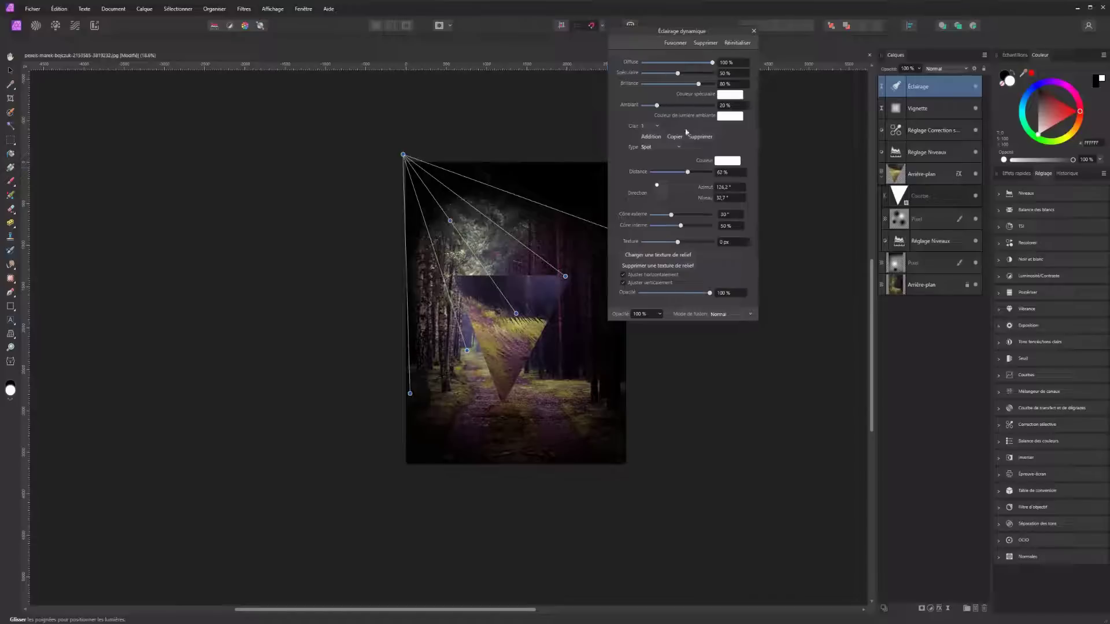
{"action": "left_click_drag", "start_coordinate": [660, 186], "coordinate": [659, 188]}
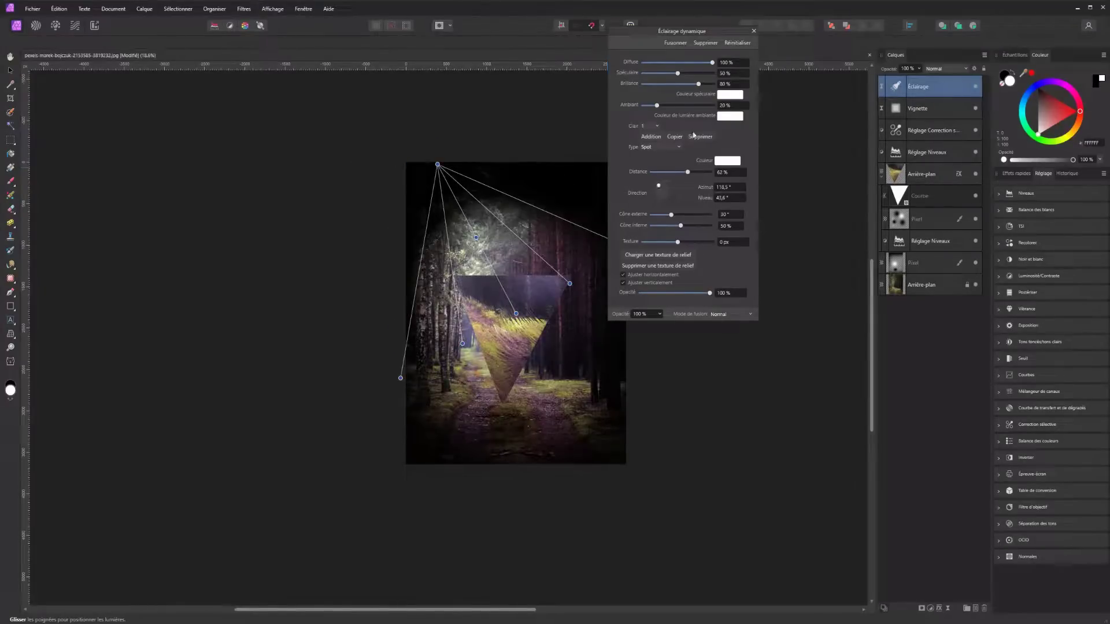
Set the lighting filter's ambient light color to dark violet and hide the filter to compare
{"action": "left_click", "coordinate": [723, 120]}
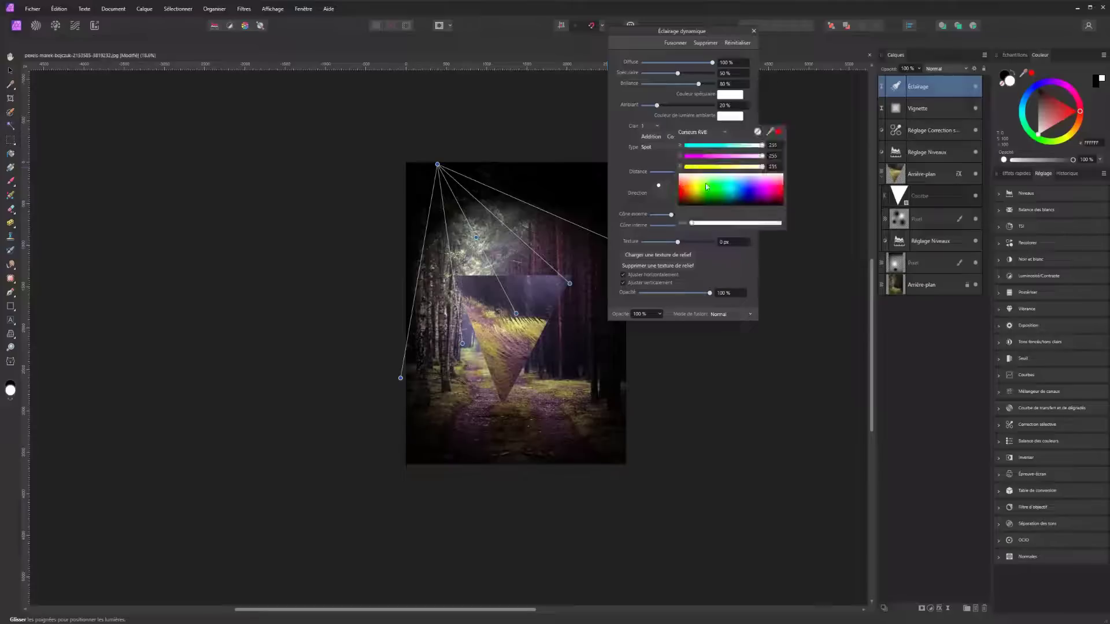
{"action": "left_click_drag", "start_coordinate": [710, 197], "coordinate": [756, 202]}
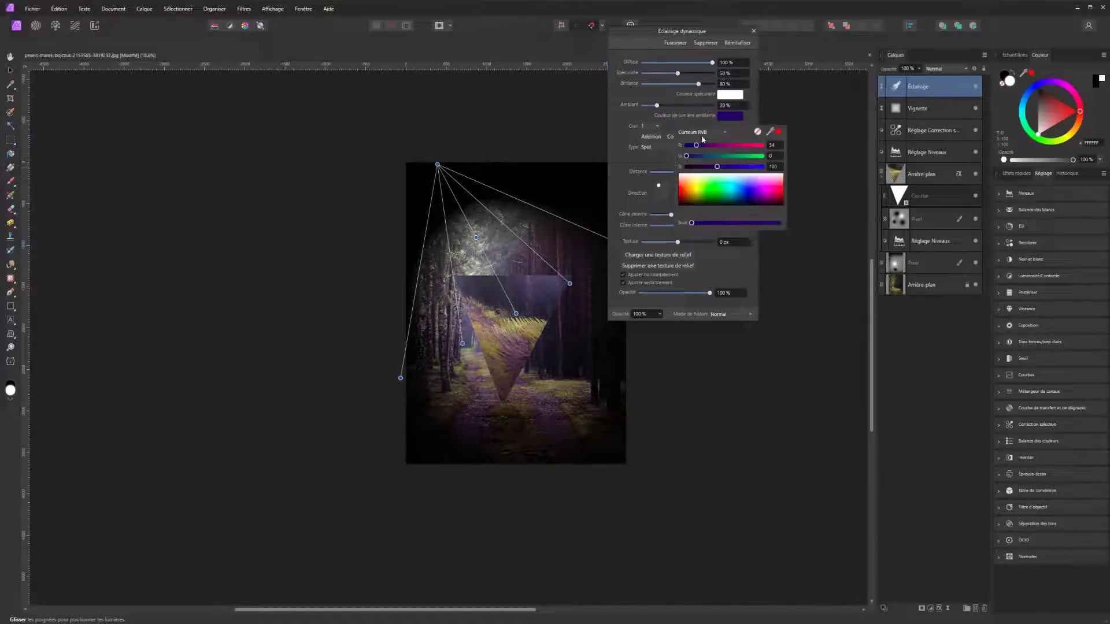
{"action": "left_click", "coordinate": [976, 86]}
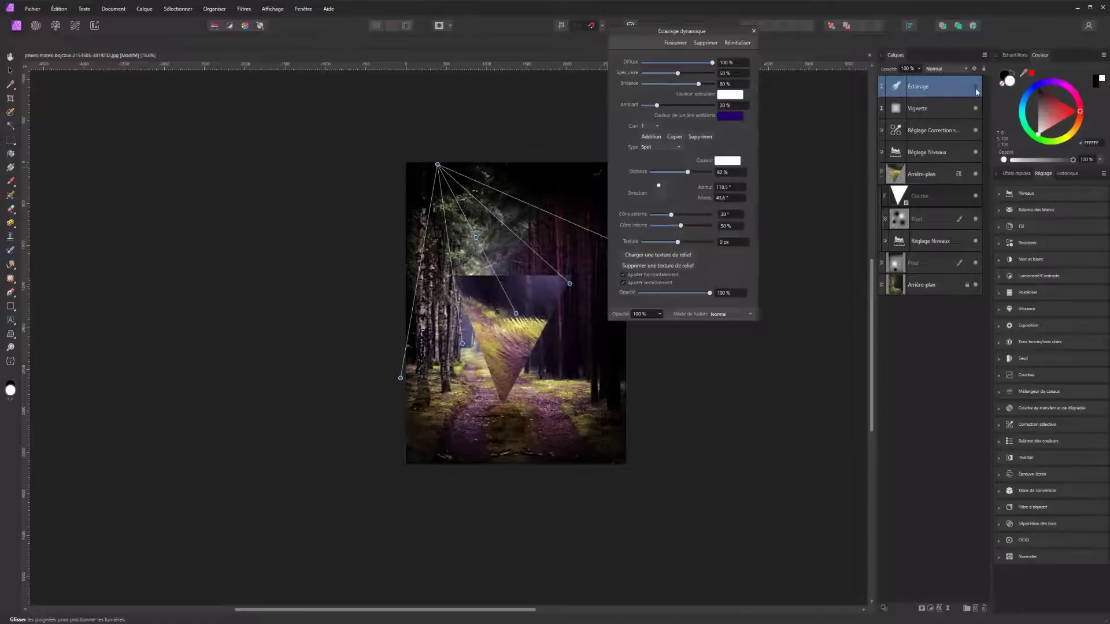
Compare the lighting filter hidden and shown, then set its distance to 79 %, specular to 29 % and shininess to about 75 %
{"action": "left_click", "coordinate": [976, 87]}
{"action": "left_click", "coordinate": [976, 86]}
{"action": "left_click", "coordinate": [976, 87]}
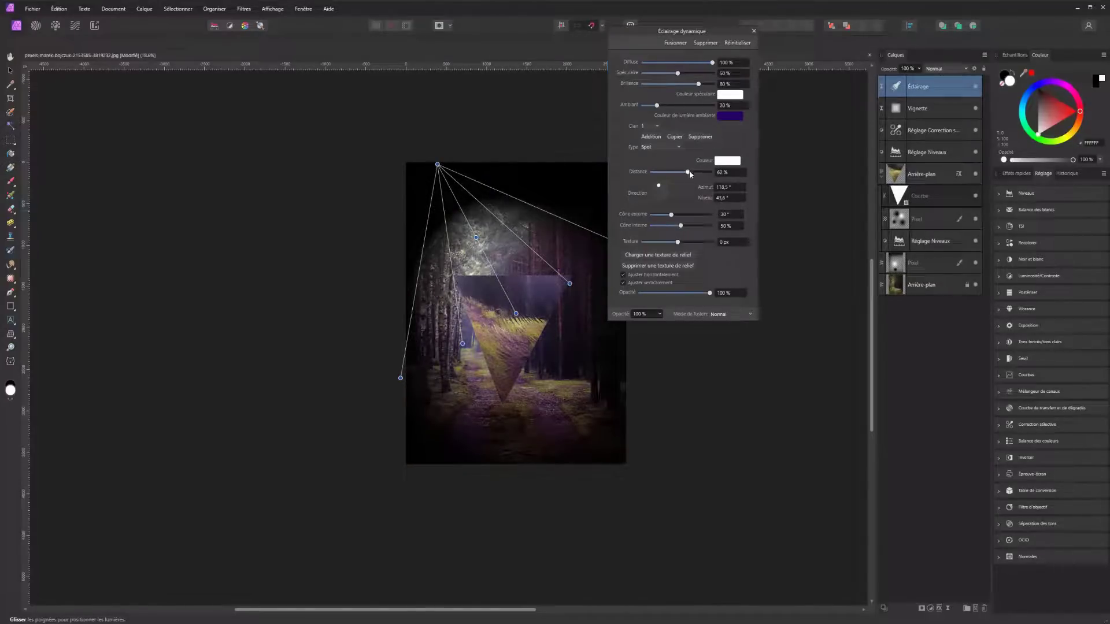
{"action": "left_click_drag", "start_coordinate": [688, 172], "coordinate": [698, 170]}
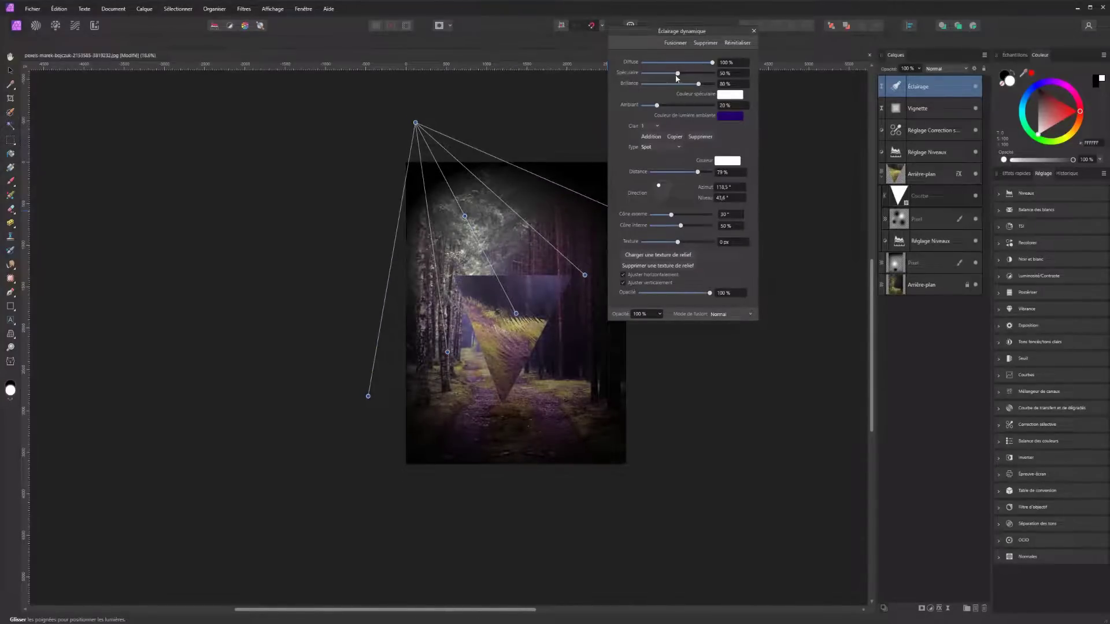
{"action": "mouse_move", "coordinate": [678, 73]}
{"action": "left_mouse_down"}
{"action": "mouse_move", "coordinate": [704, 73]}
{"action": "mouse_move", "coordinate": [649, 82]}
{"action": "mouse_move", "coordinate": [695, 85]}
{"action": "left_mouse_up"}
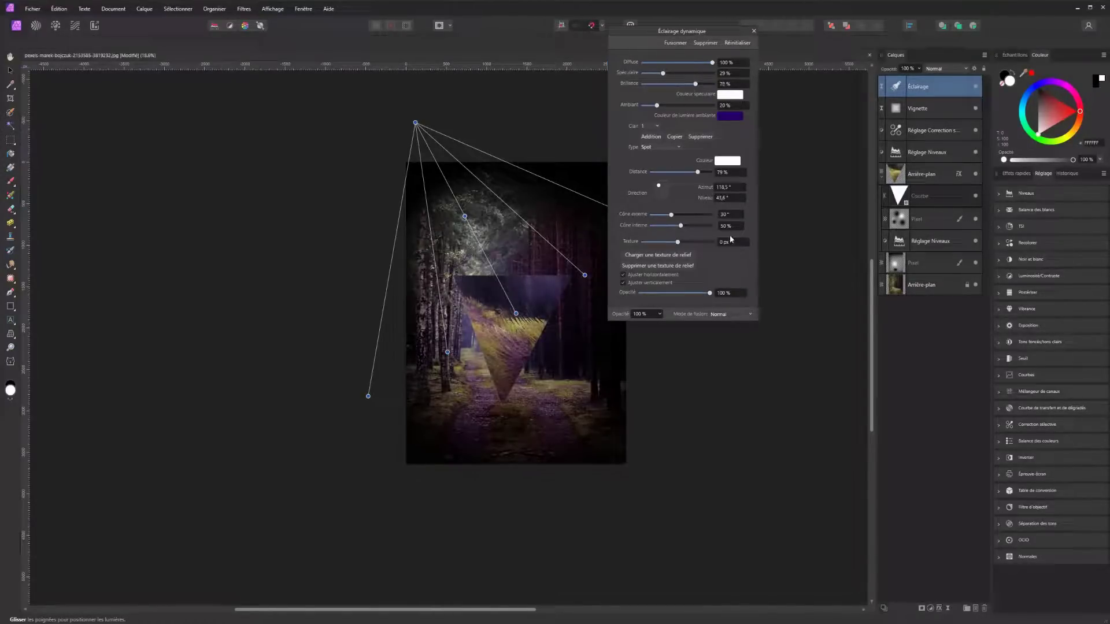
Compare the photo with the adjusted lighting filter hidden and shown, leave it shown and close its settings
{"action": "left_click", "coordinate": [971, 88]}
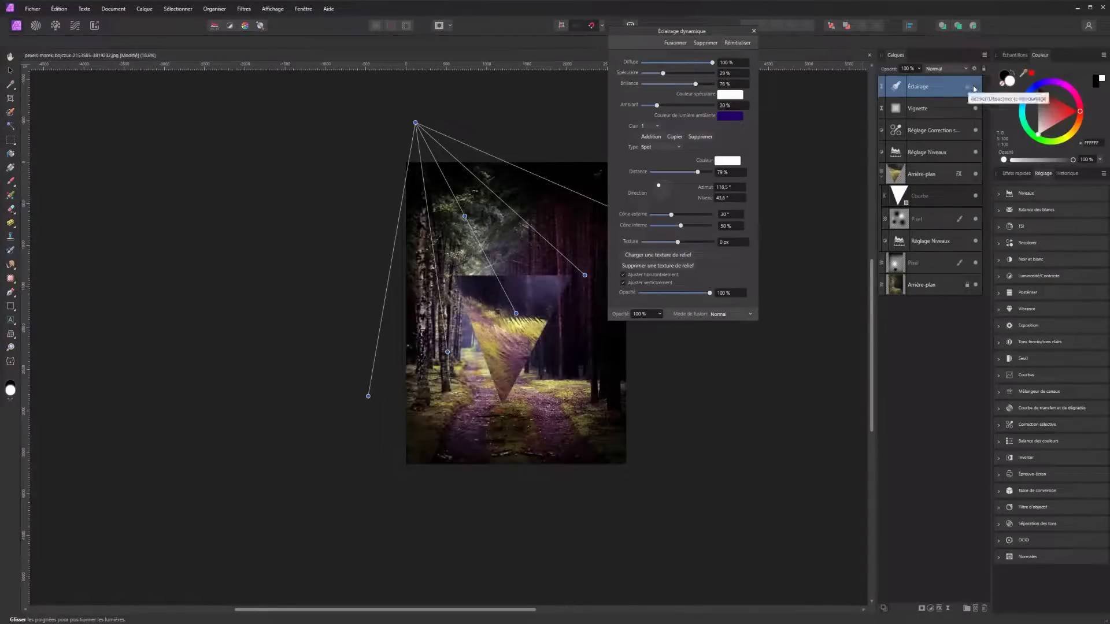
{"action": "left_click", "coordinate": [975, 88]}
{"action": "left_click", "coordinate": [976, 88]}
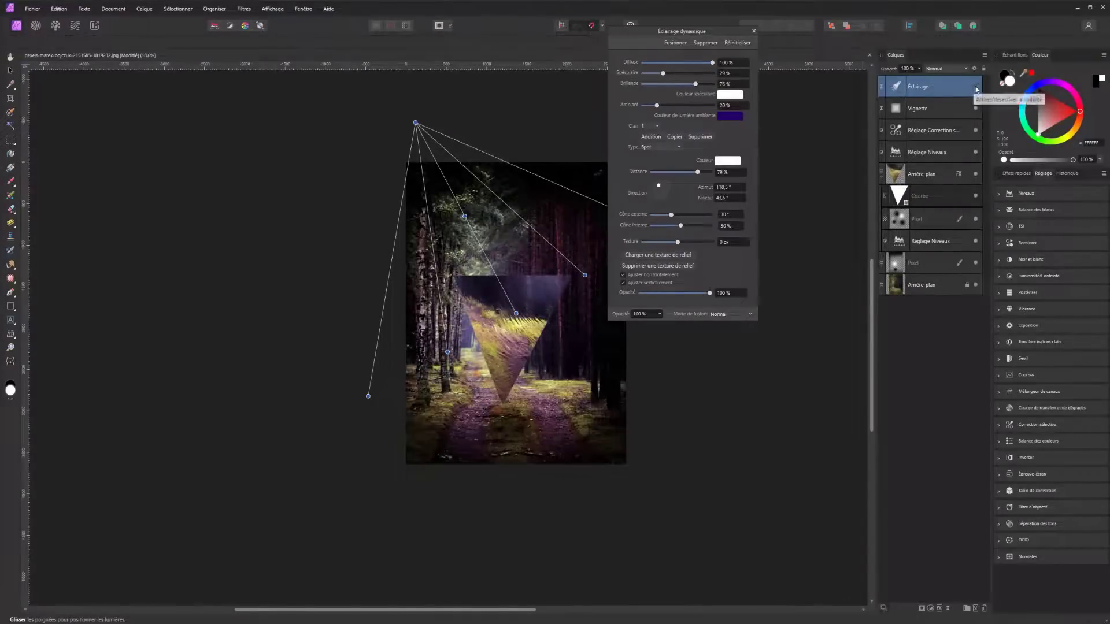
{"action": "left_click", "coordinate": [977, 88]}
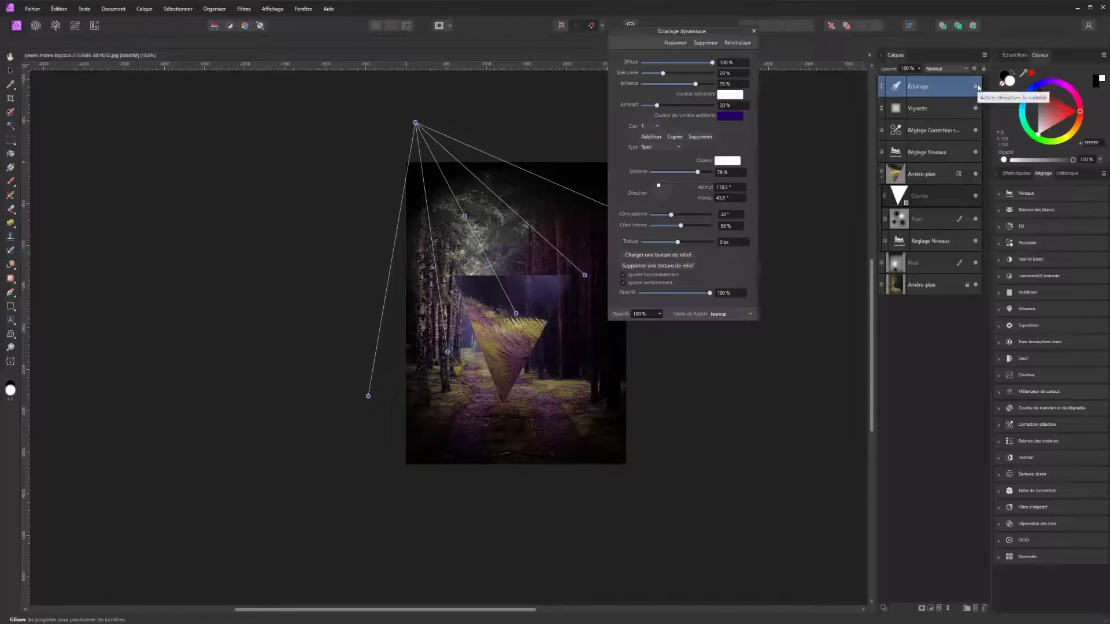
{"action": "left_click", "coordinate": [976, 87]}
{"action": "left_click", "coordinate": [976, 87]}
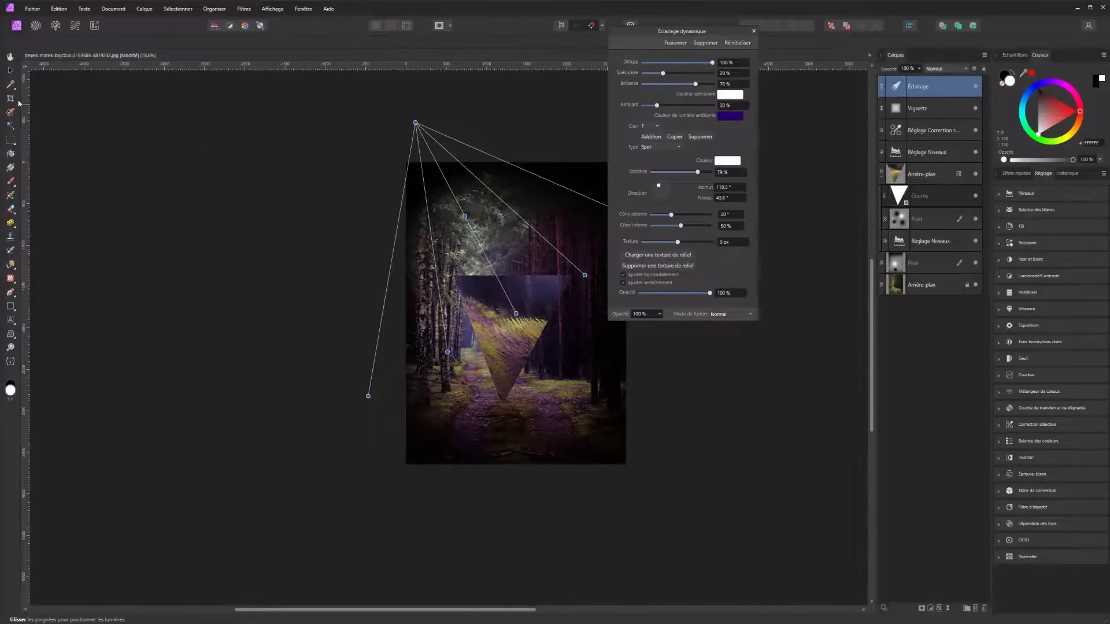
{"action": "key", "text": "v"}
{"action": "scroll", "coordinate": [606, 243], "scroll_direction": "up", "scroll_amount": 3}
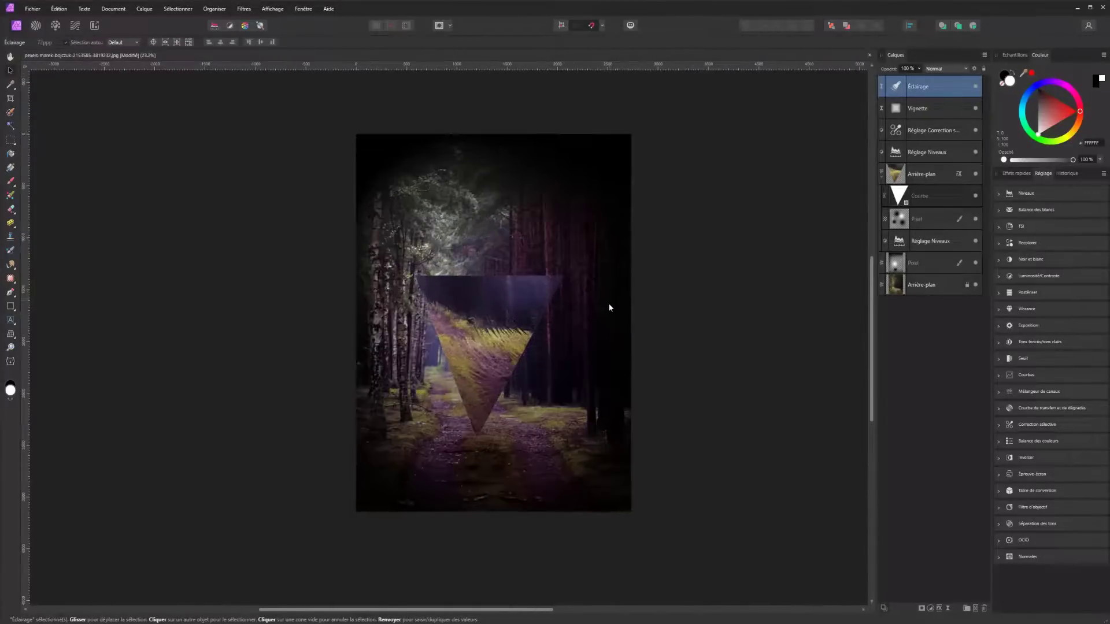
Inspect the settings of the Levels adjustment nested inside the triangle's photo layer and close them
{"action": "scroll", "coordinate": [599, 306], "scroll_direction": "down", "scroll_amount": 2}
{"action": "double_click", "coordinate": [900, 241]}
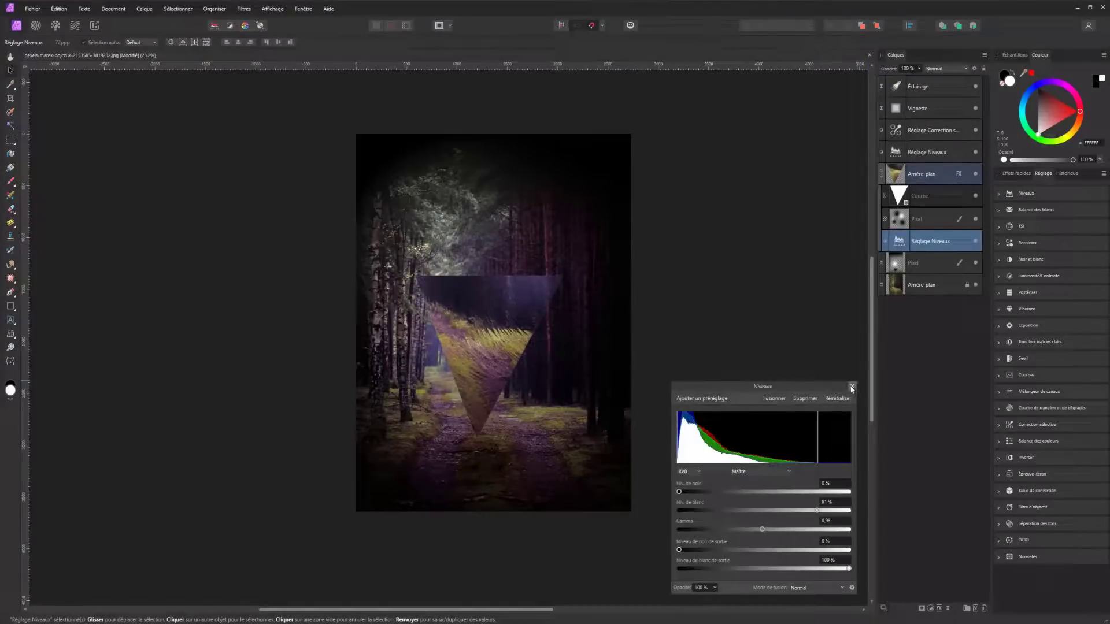
{"action": "left_click", "coordinate": [852, 387]}
Try a live displacement filter from the triangle curve layer, loading the purple-and-yellow abstract image as its map
{"action": "left_click", "coordinate": [905, 207]}
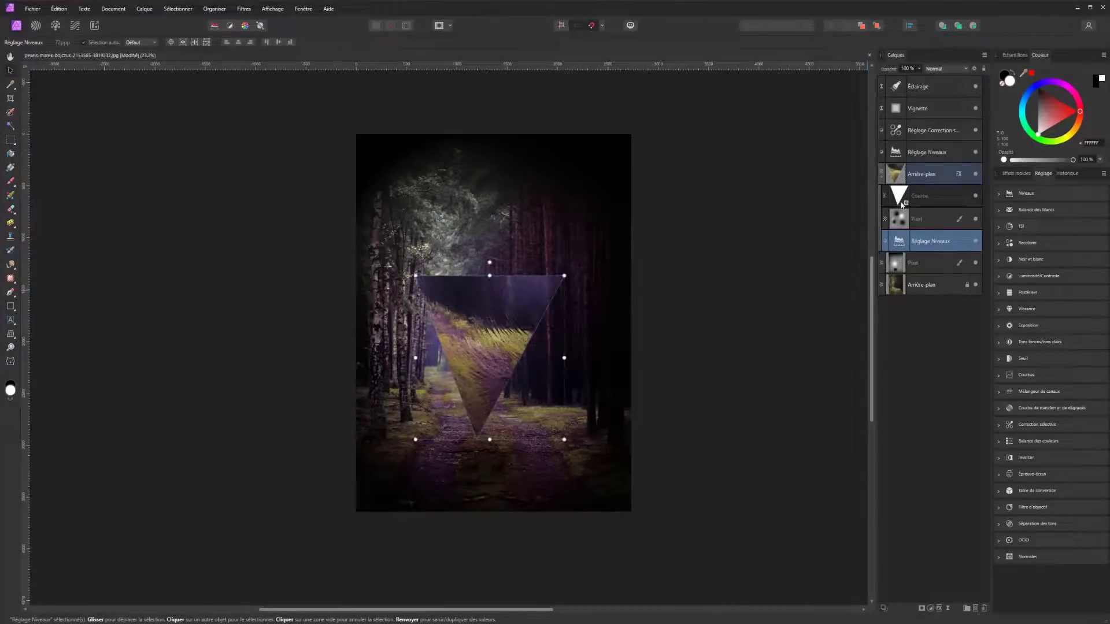
{"action": "left_click", "coordinate": [243, 8]}
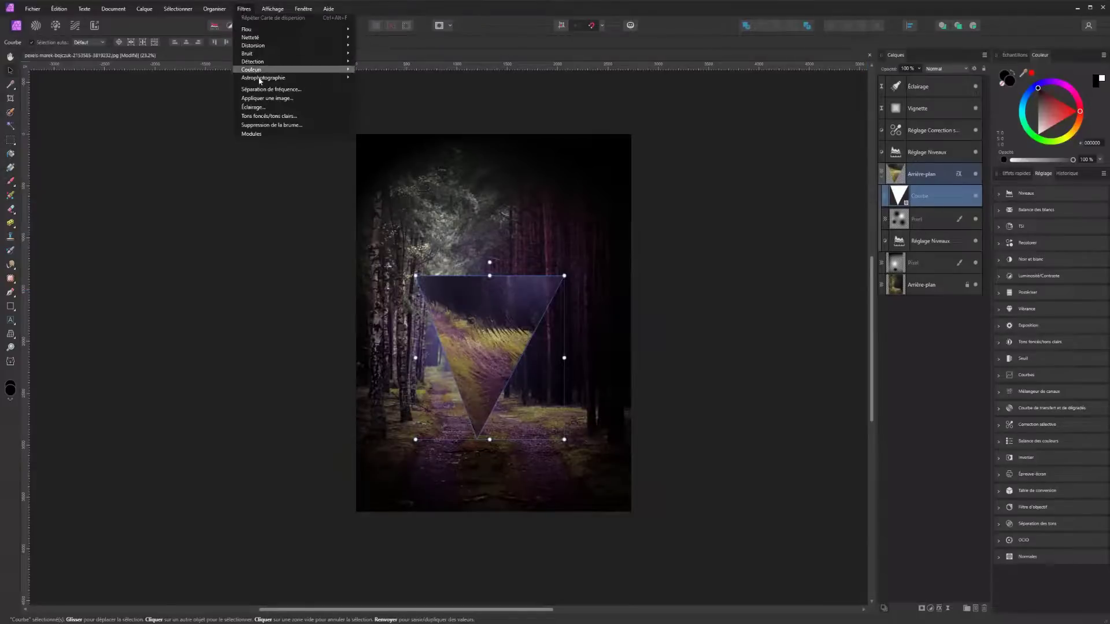
{"action": "left_click", "coordinate": [971, 345]}
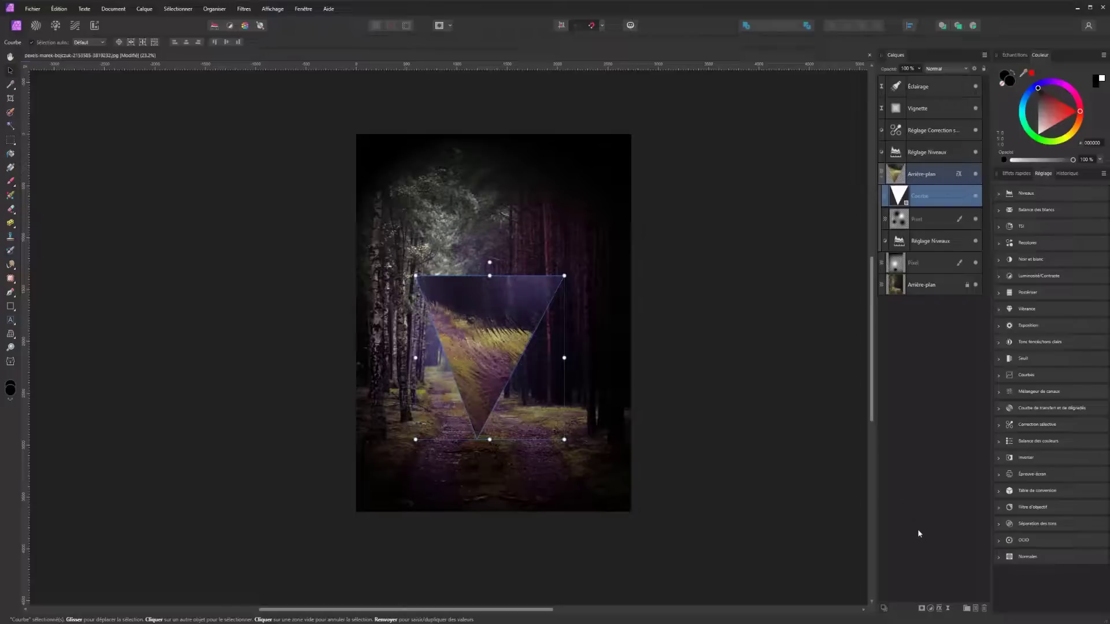
{"action": "left_click", "coordinate": [950, 608]}
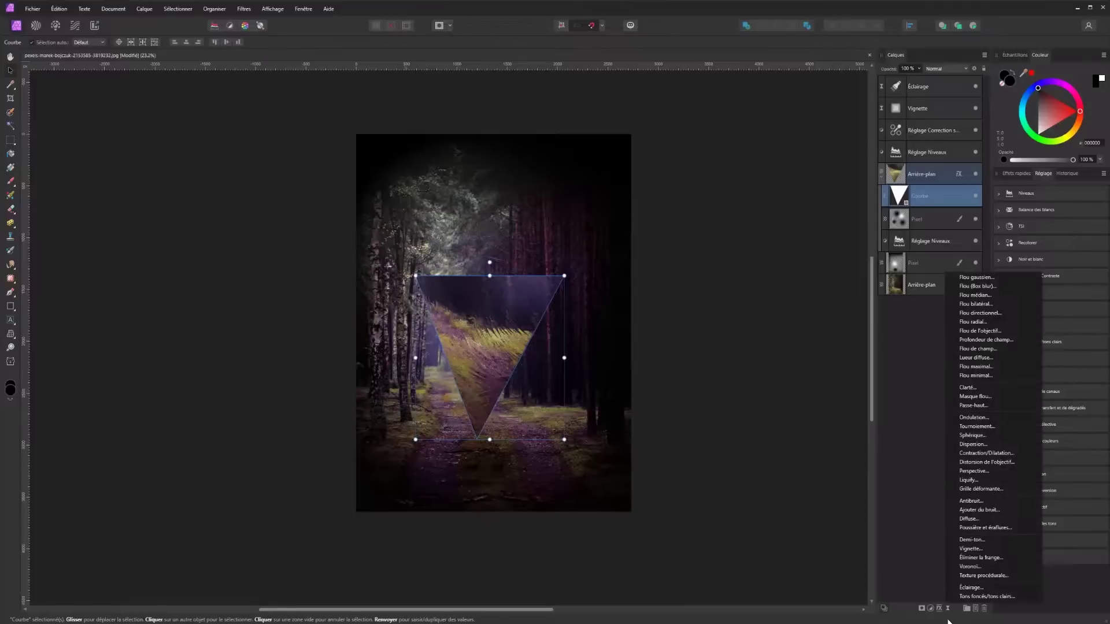
{"action": "left_click", "coordinate": [974, 444]}
{"action": "left_click", "coordinate": [652, 285]}
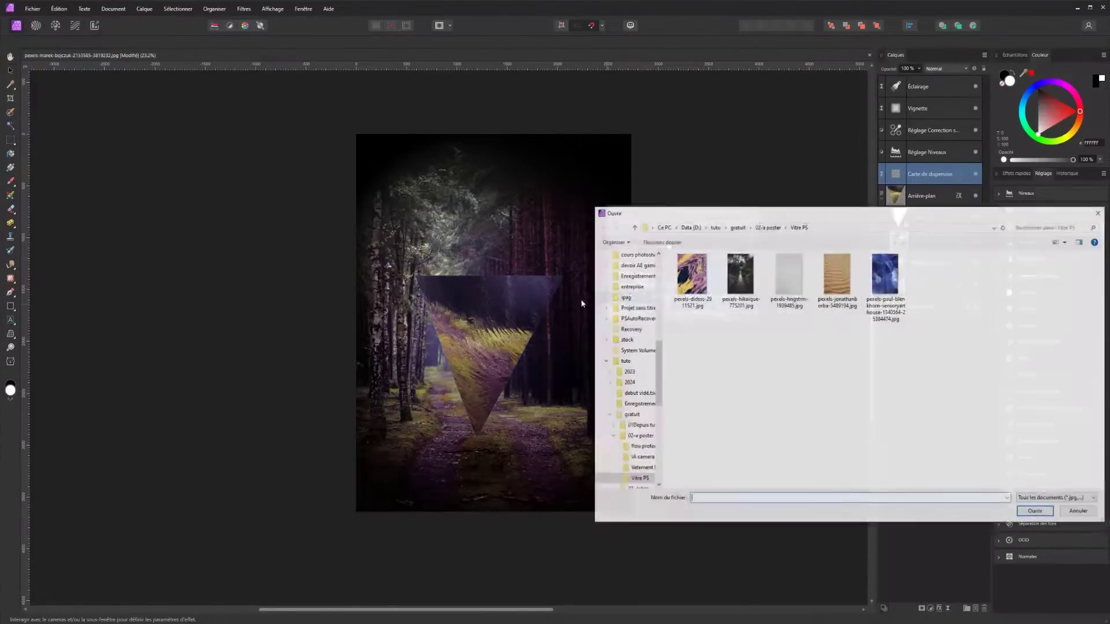
{"action": "double_click", "coordinate": [681, 288]}
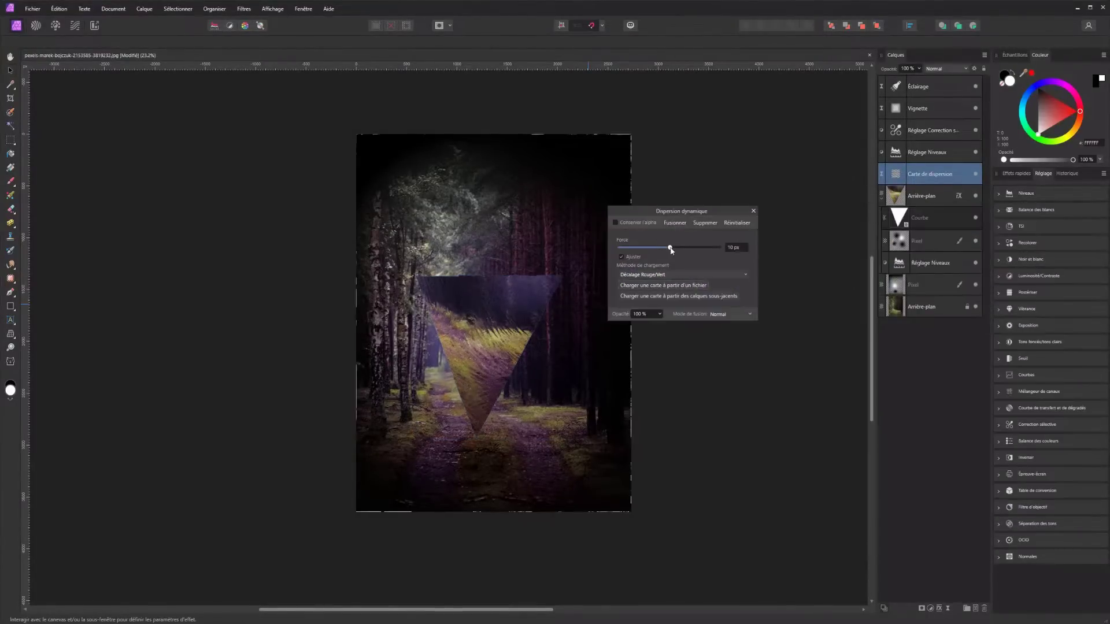
Try a displacement strength of 253,8 px, nest the filter inside the triangle's photo layer, and try a strength of -184,7 px
{"action": "left_click_drag", "start_coordinate": [669, 248], "coordinate": [694, 247]}
{"action": "left_click_drag", "start_coordinate": [902, 180], "coordinate": [906, 197]}
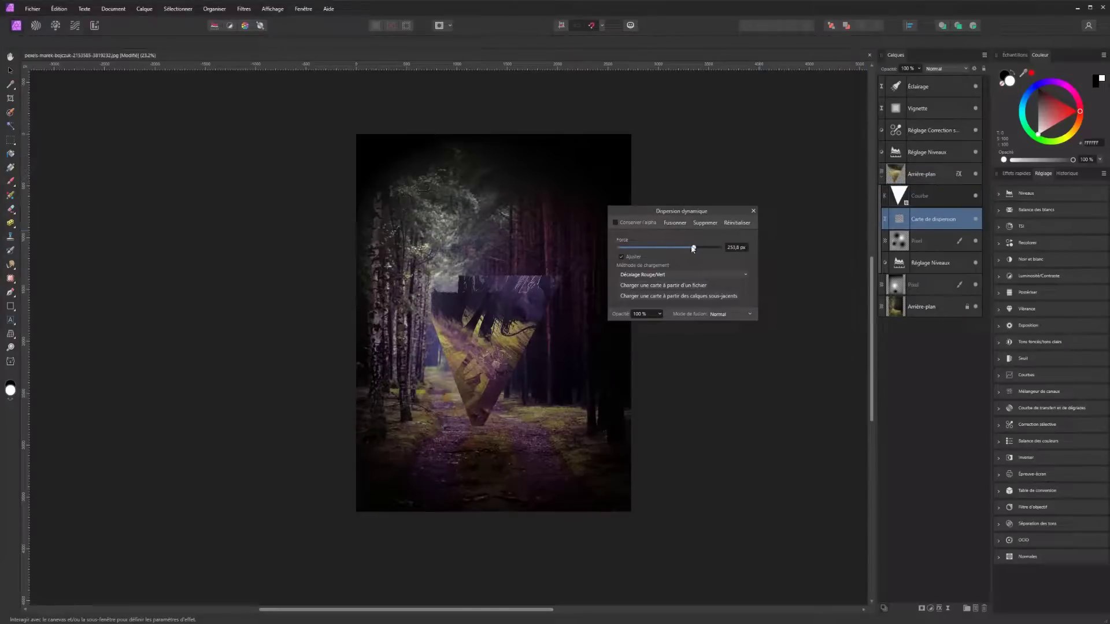
{"action": "left_click_drag", "start_coordinate": [693, 247], "coordinate": [655, 237]}
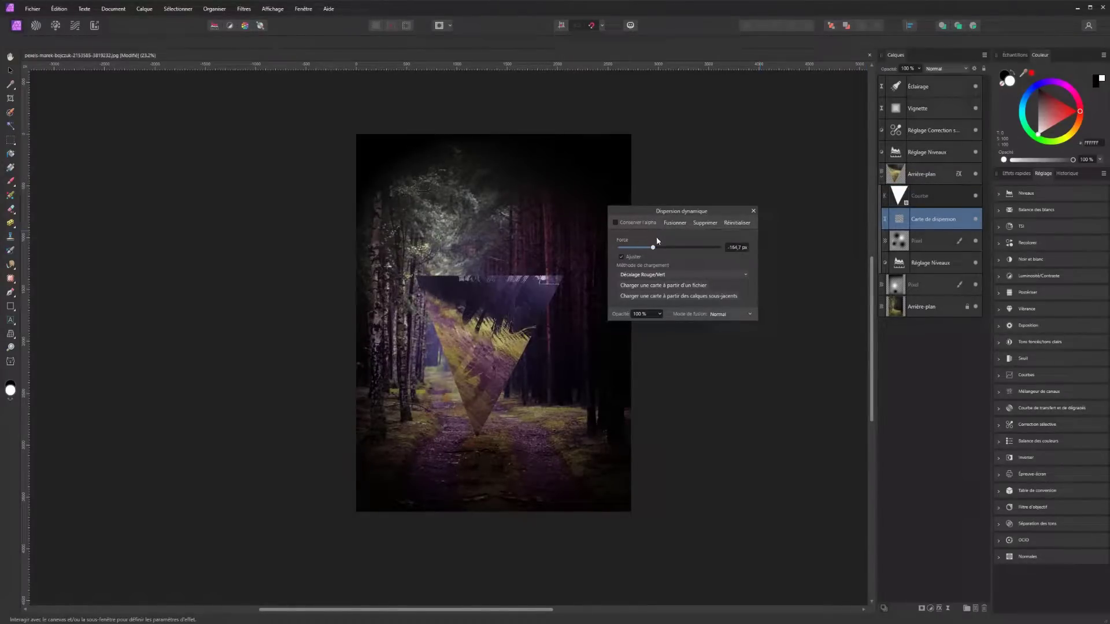
Undo the displacement filter's nesting and strength changes and delete the filter
{"action": "key", "text": "ctrl+z"}
{"action": "key", "text": "ctrl+z"}
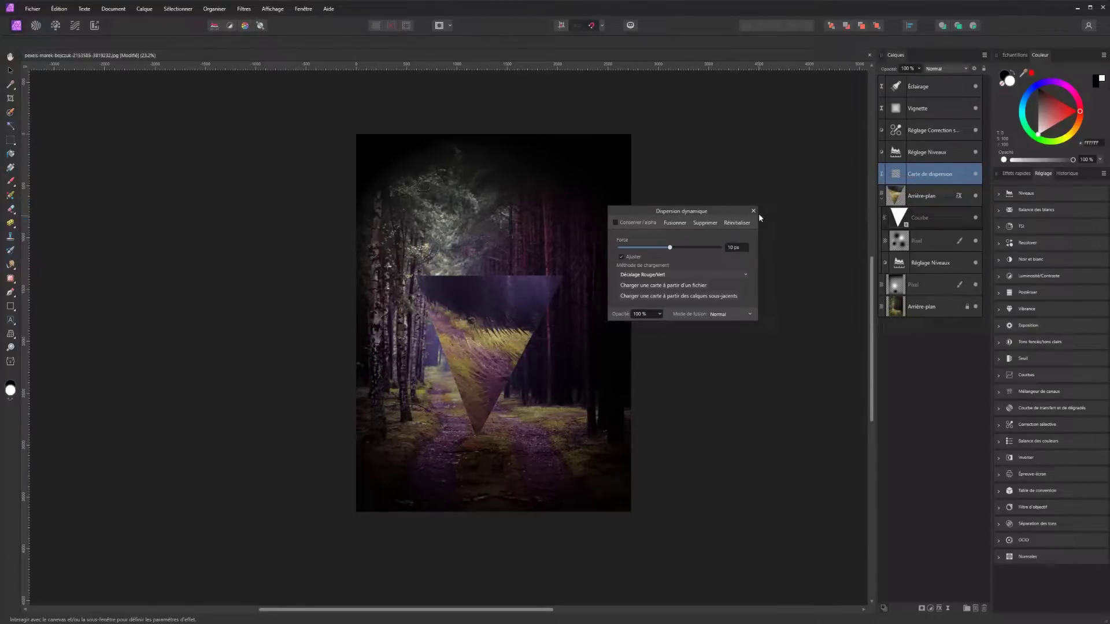
{"action": "left_click", "coordinate": [752, 209]}
{"action": "left_click", "coordinate": [923, 219]}
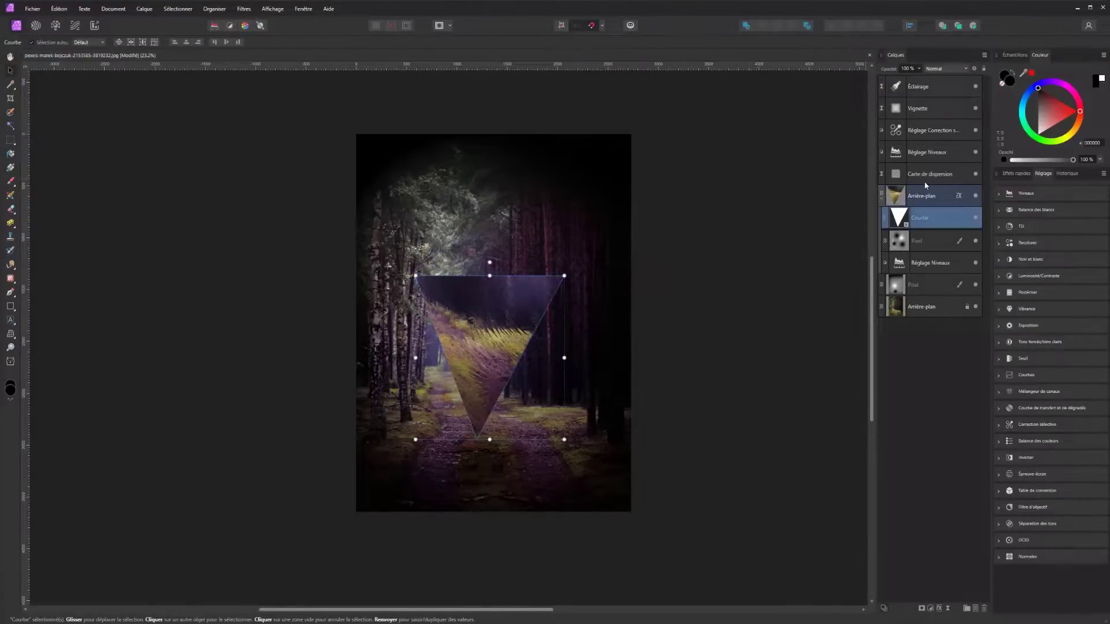
{"action": "left_click", "coordinate": [926, 185]}
{"action": "key", "text": "Delete"}
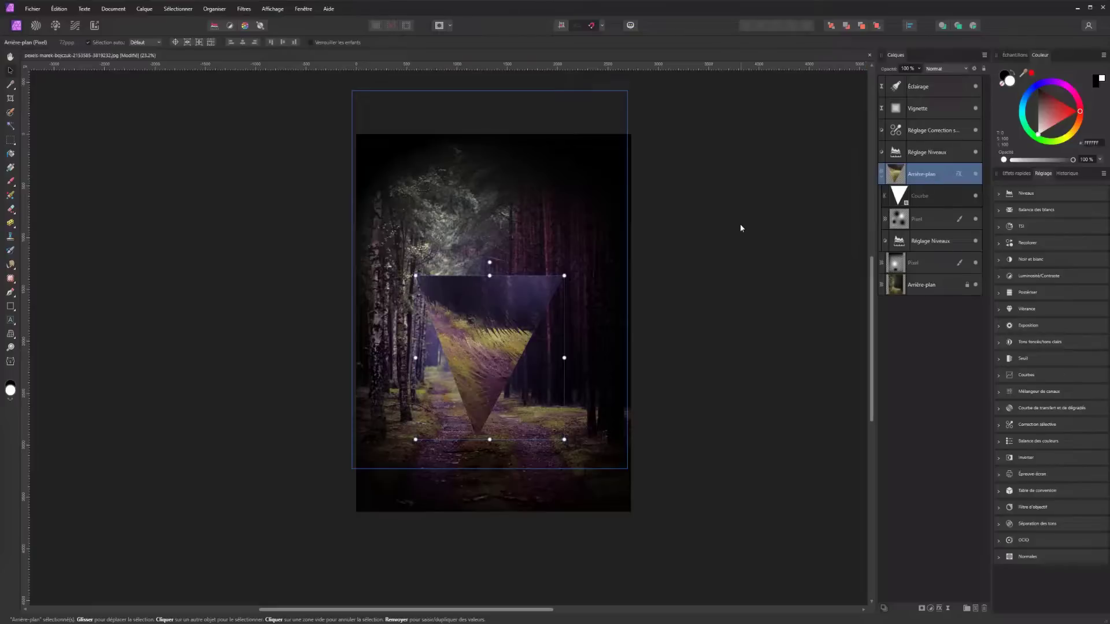
Try repeating the last displacement map filter directly on the triangle's Arrière-plan photo layer
{"action": "left_click", "coordinate": [244, 9]}
{"action": "left_click", "coordinate": [272, 18]}
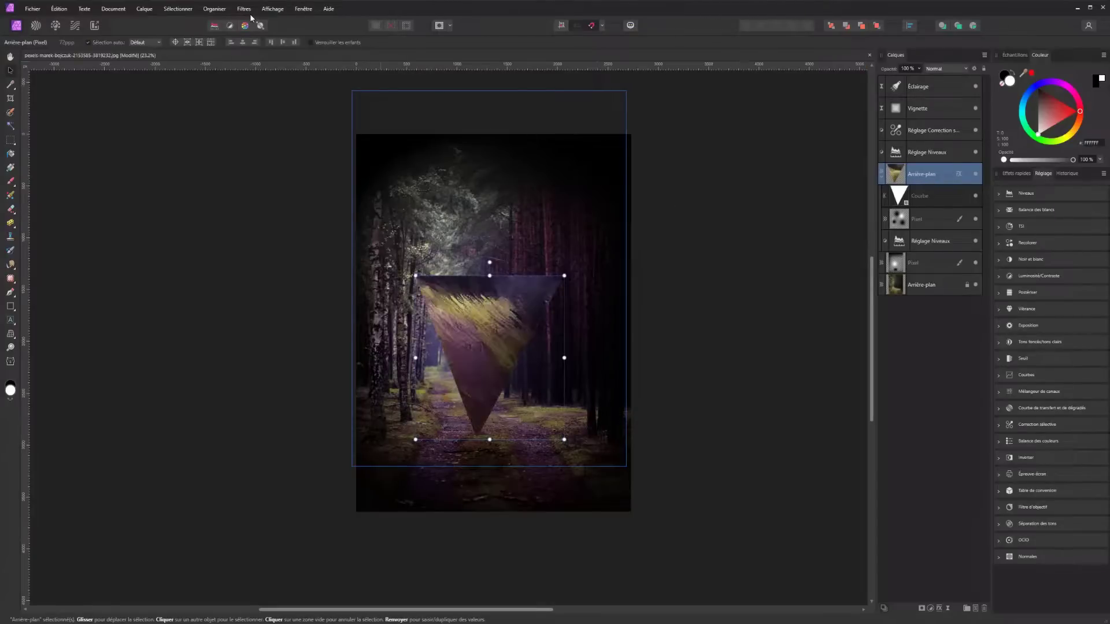
{"action": "left_click", "coordinate": [244, 8]}
{"action": "mouse_move", "coordinate": [258, 45]}
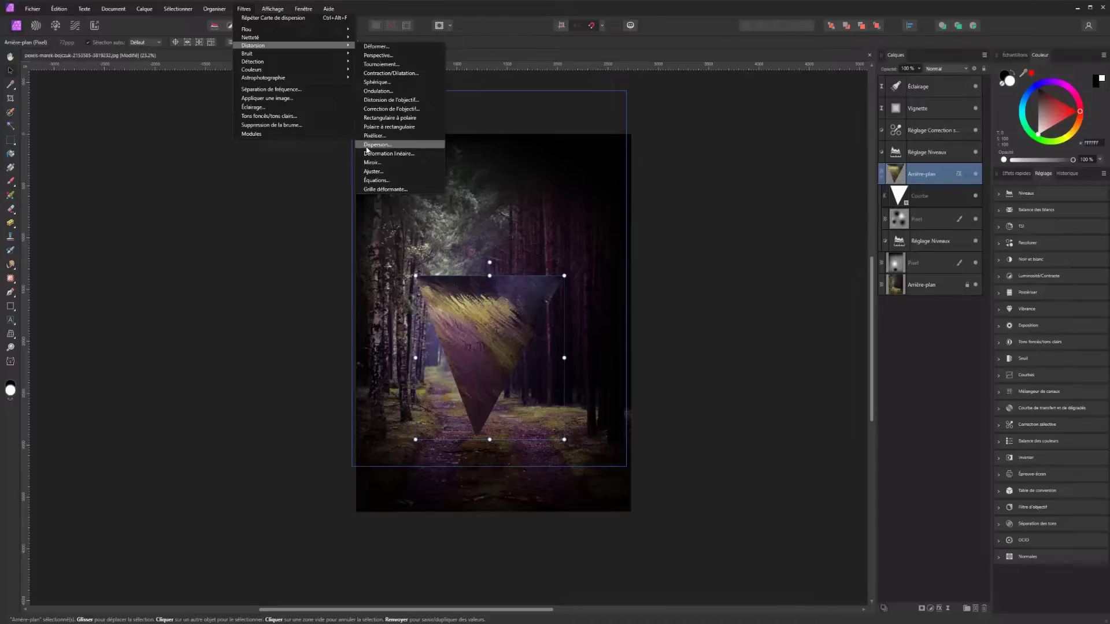
{"action": "left_click", "coordinate": [739, 362]}
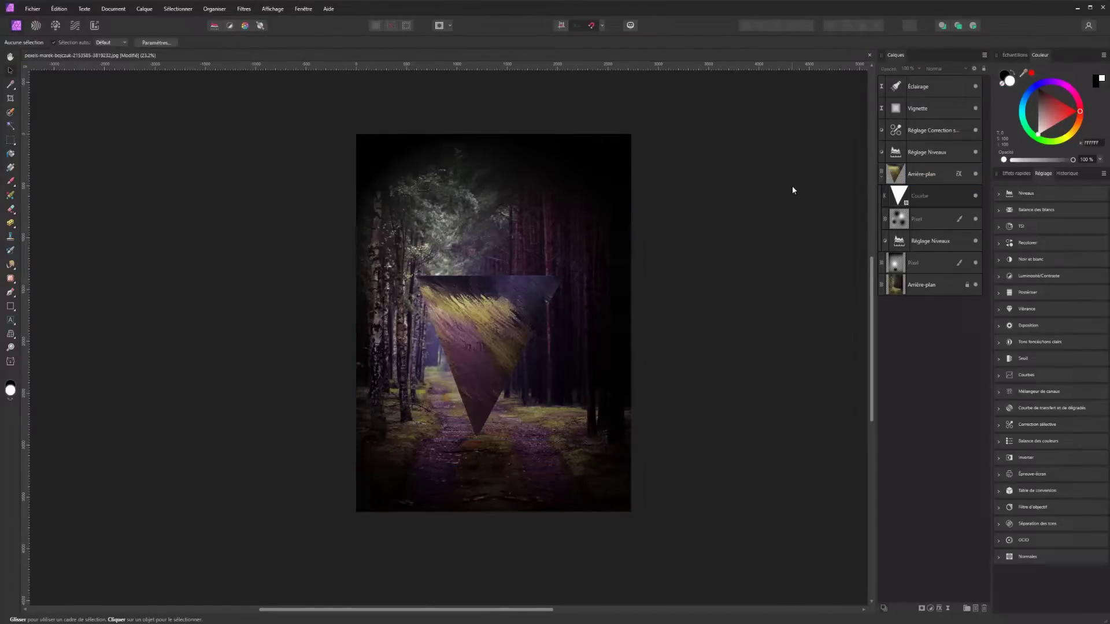
Examine the distorted triangle with nothing selected, then reselect its photo layer and undo the repeated displacement
{"action": "key", "text": "ctrl+a"}
{"action": "key", "text": "ctrl+d"}
{"action": "scroll", "coordinate": [571, 339], "scroll_direction": "down", "scroll_amount": 2}
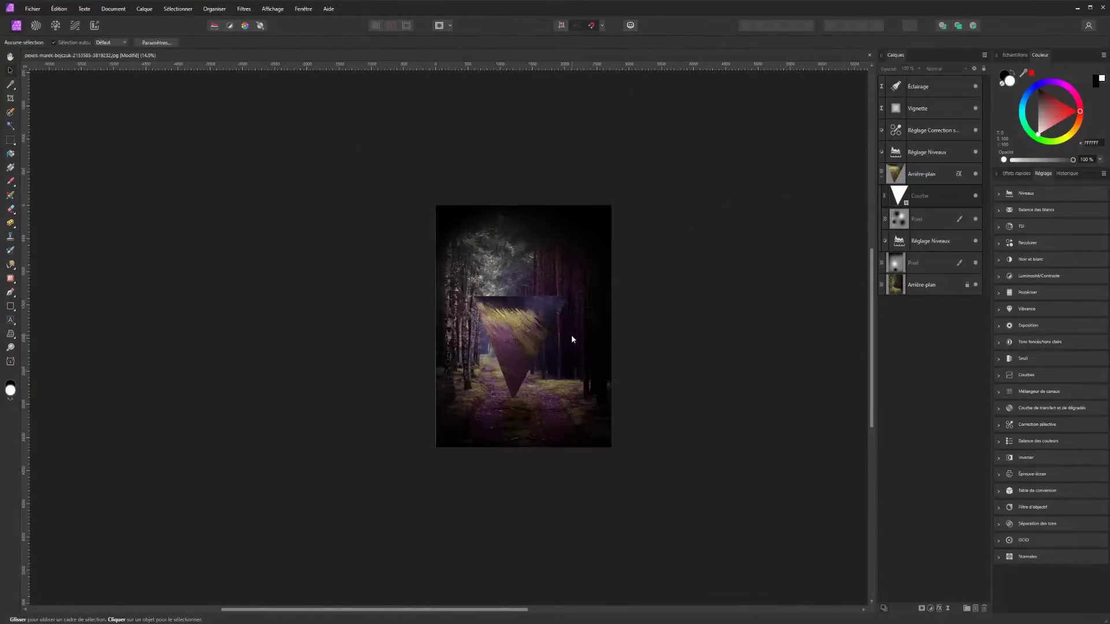
{"action": "scroll", "coordinate": [572, 340], "scroll_direction": "up", "scroll_amount": 4}
{"action": "scroll", "coordinate": [458, 358], "scroll_direction": "down", "scroll_amount": 2}
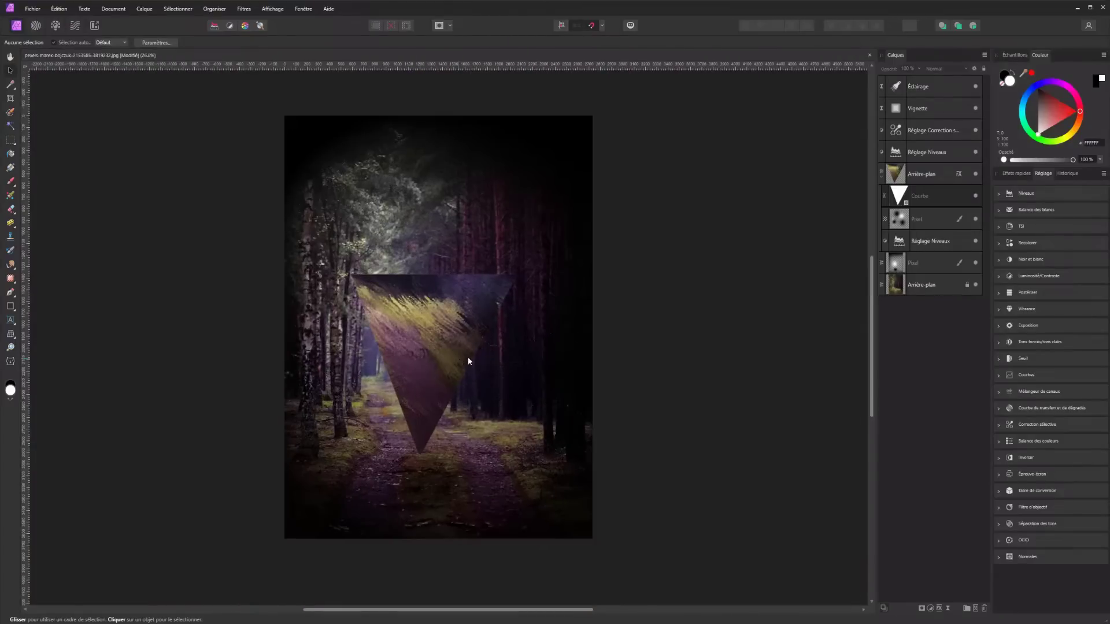
{"action": "left_click", "coordinate": [469, 361]}
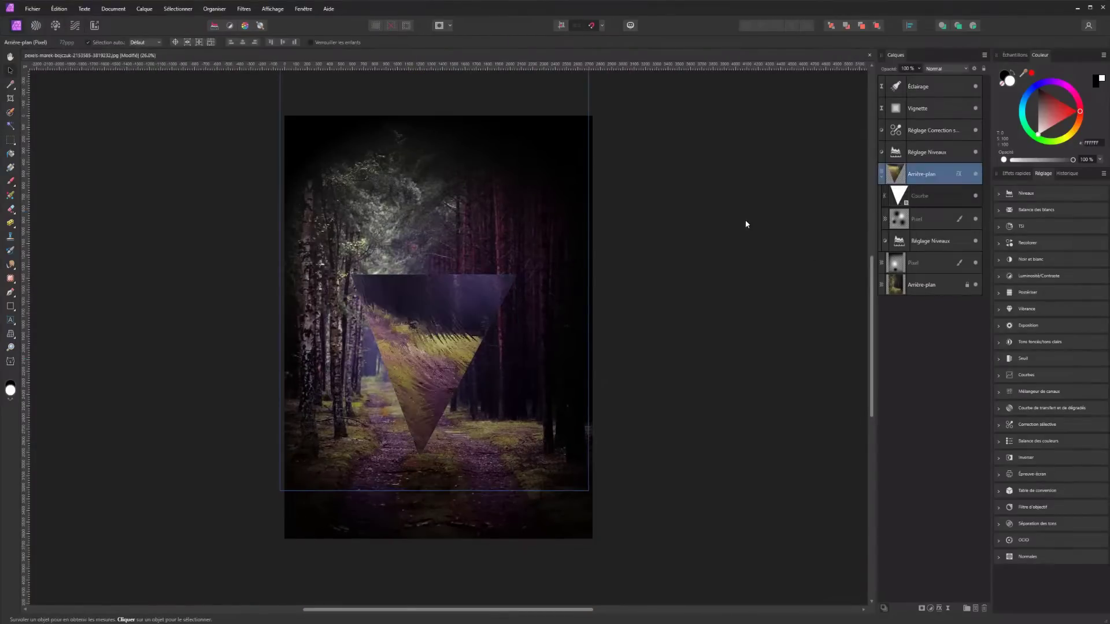